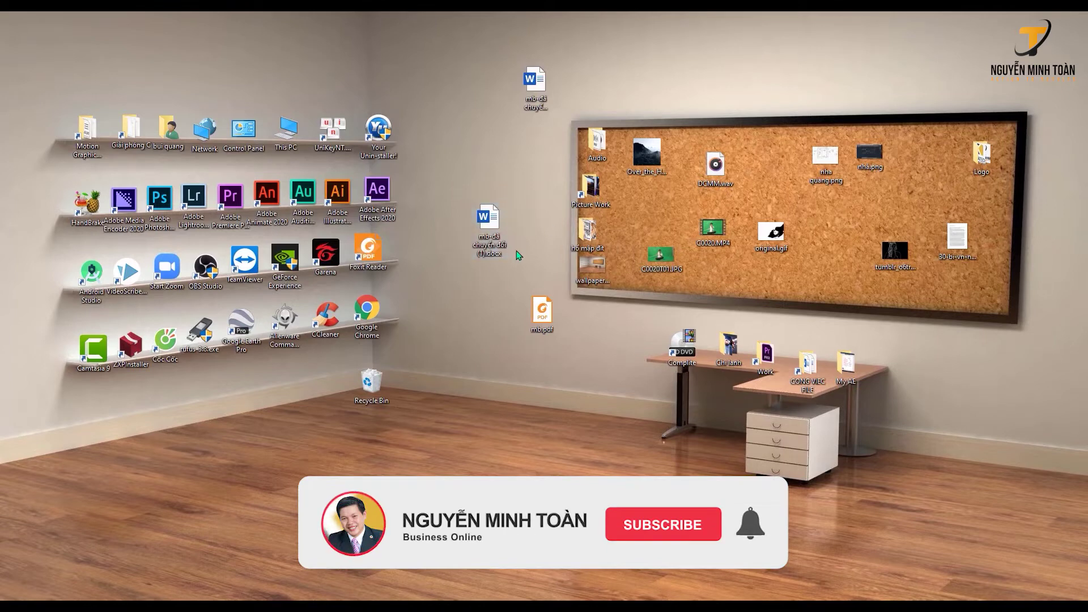
Check the converted document "mb-đã chuyển đổi (1).docx" in Word, close it, and move its desktop file beside the other Word file.
double_click(492, 230)
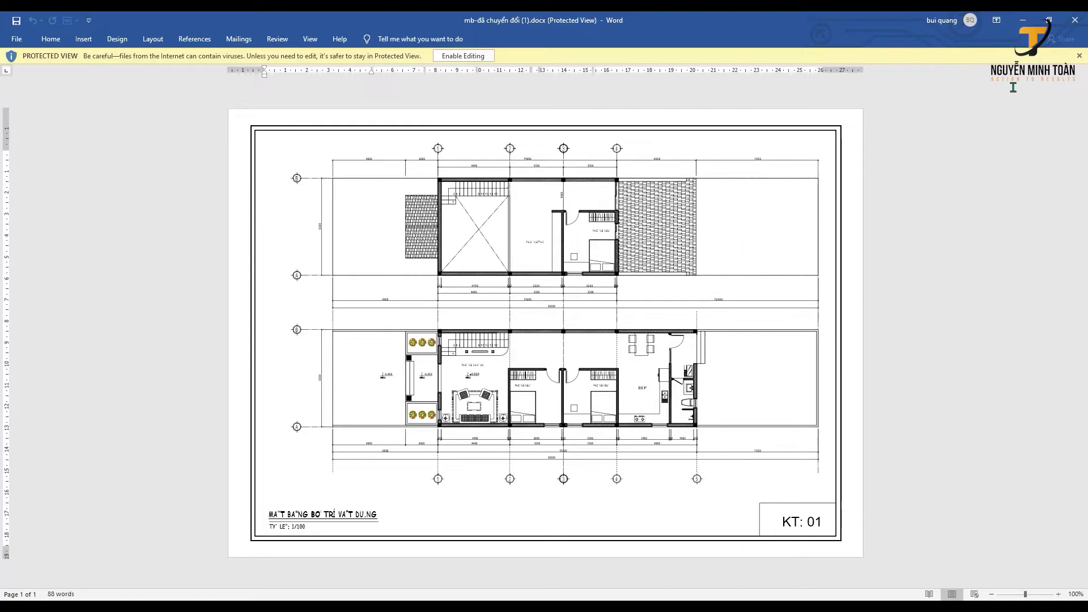
left_click(1075, 19)
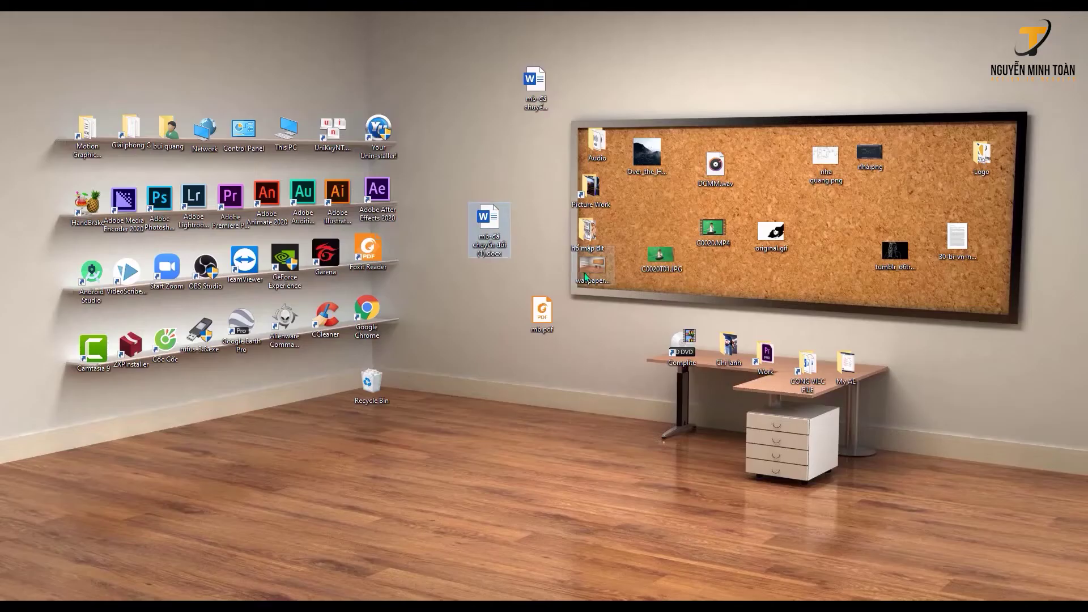
left_click_drag(487, 224, 513, 90)
left_click(559, 324)
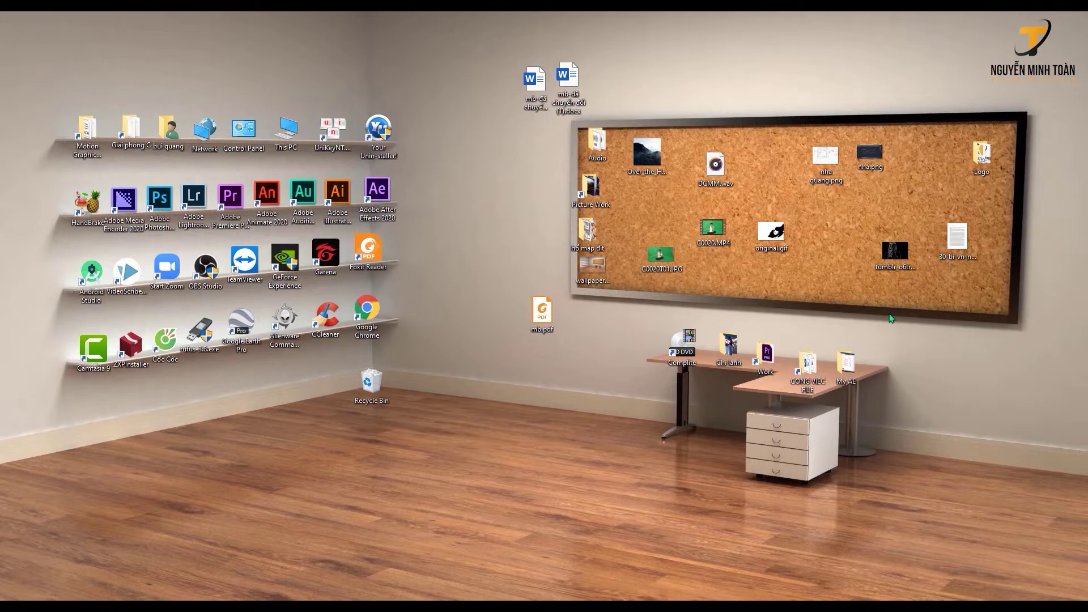
Move the scanned text image 30-bi-vn-ngh-lun-x-hitruonghocsocom-1-638.jpg off the corkboard to the open wall area, view it in Photos and close it.
left_click_drag(956, 238, 549, 366)
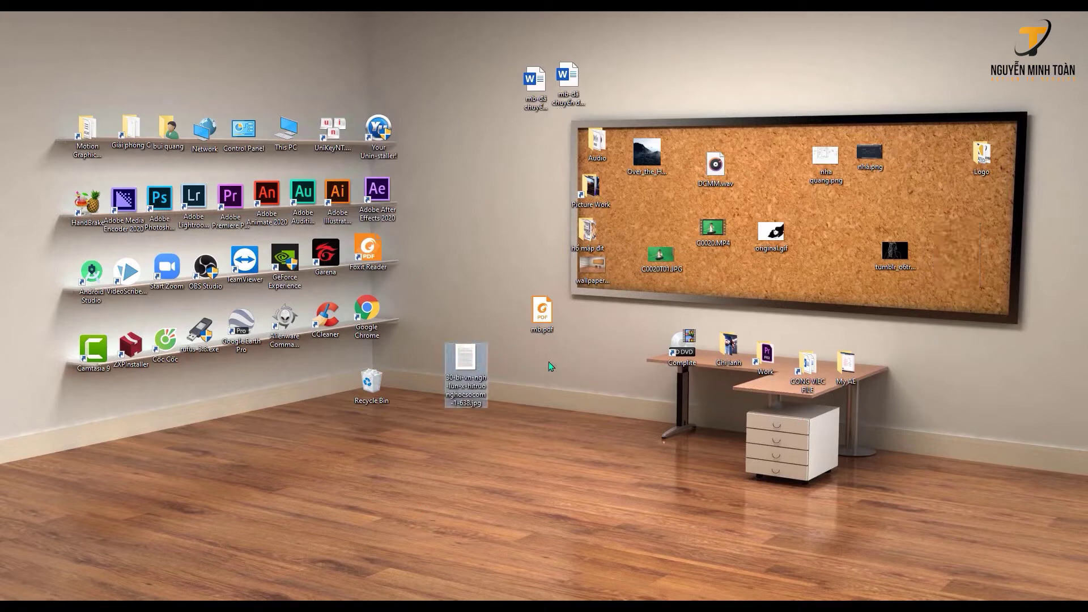
double_click(468, 366)
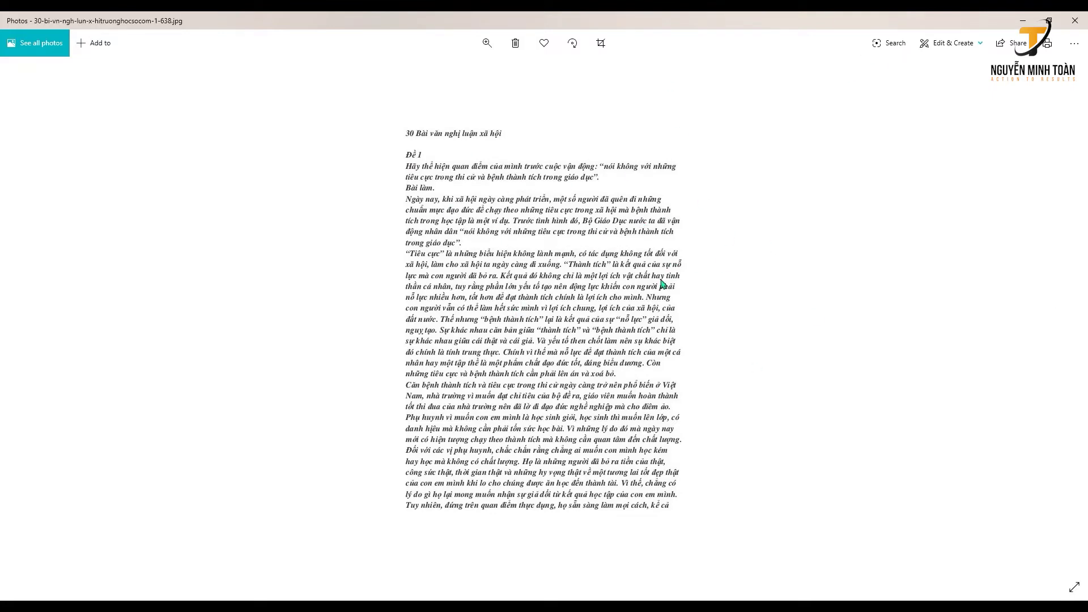
left_click(1074, 21)
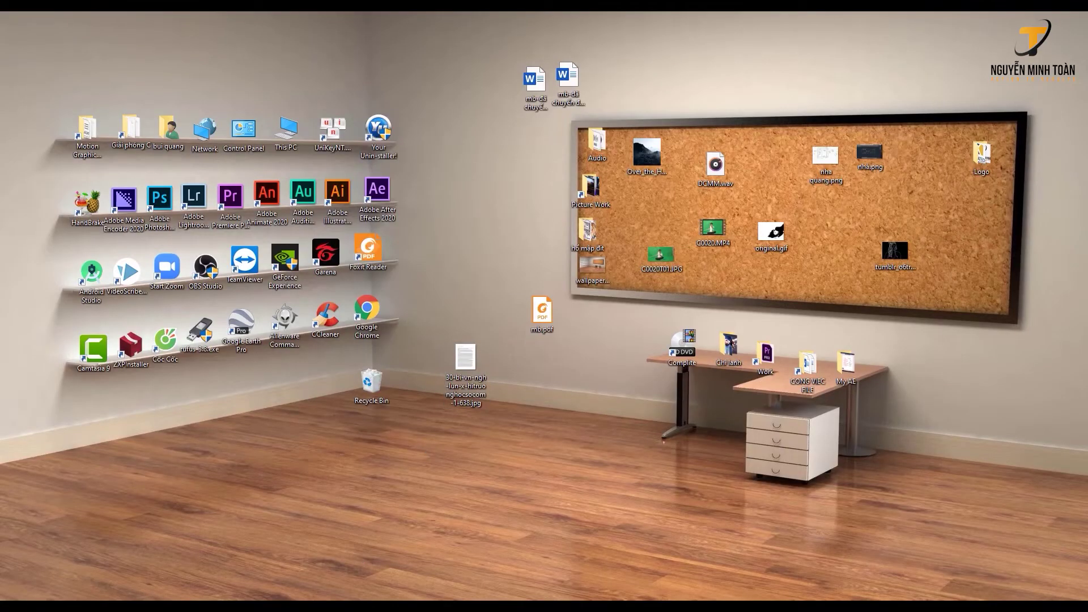
Switch to the browser and open Google Drive in a new tab.
left_click(292, 566)
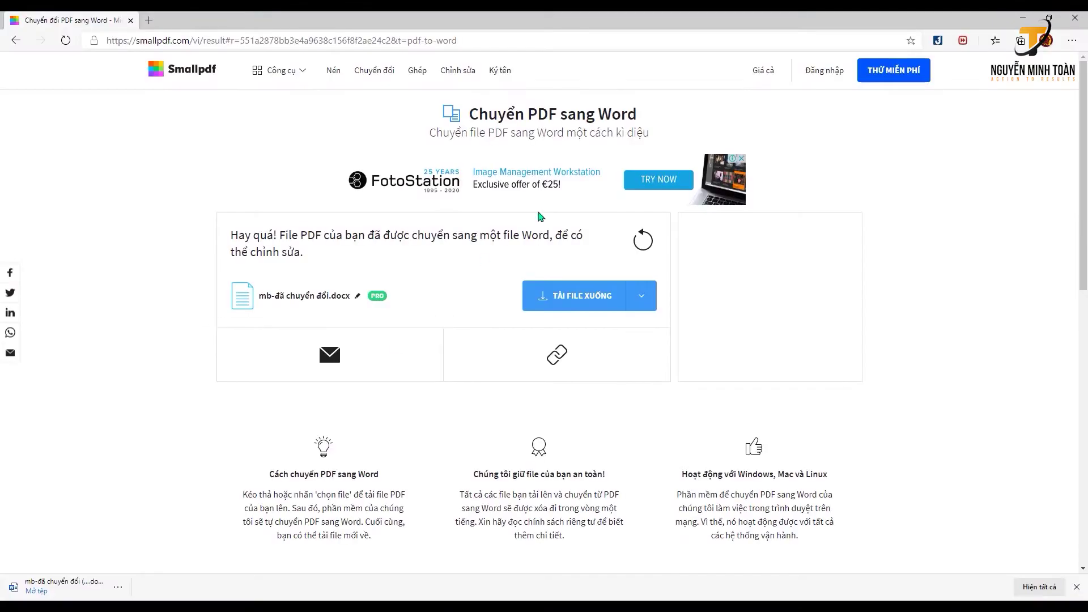
left_click(149, 21)
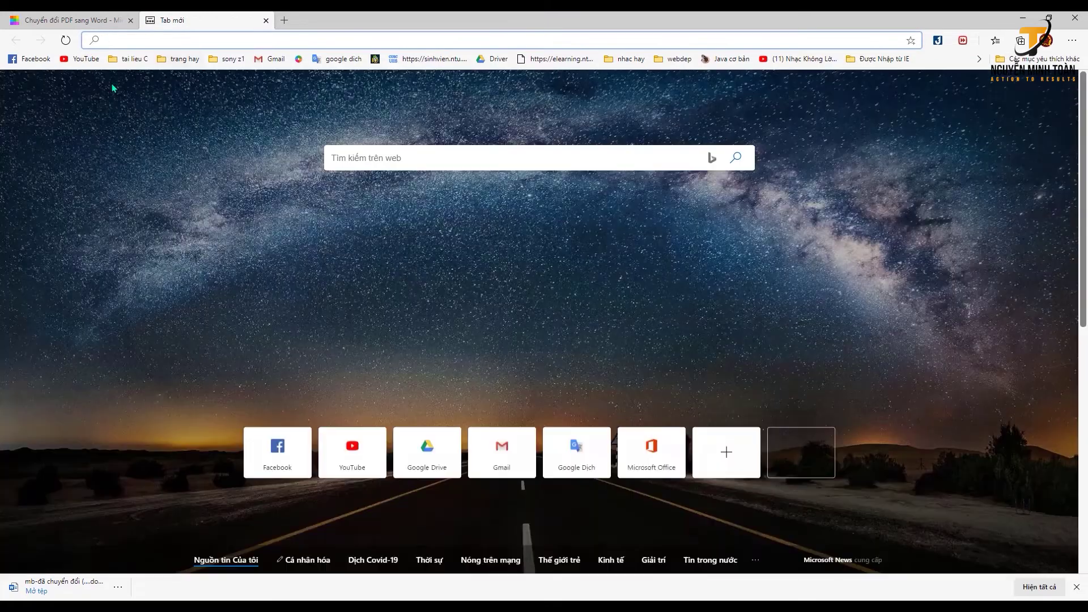
left_click(487, 60)
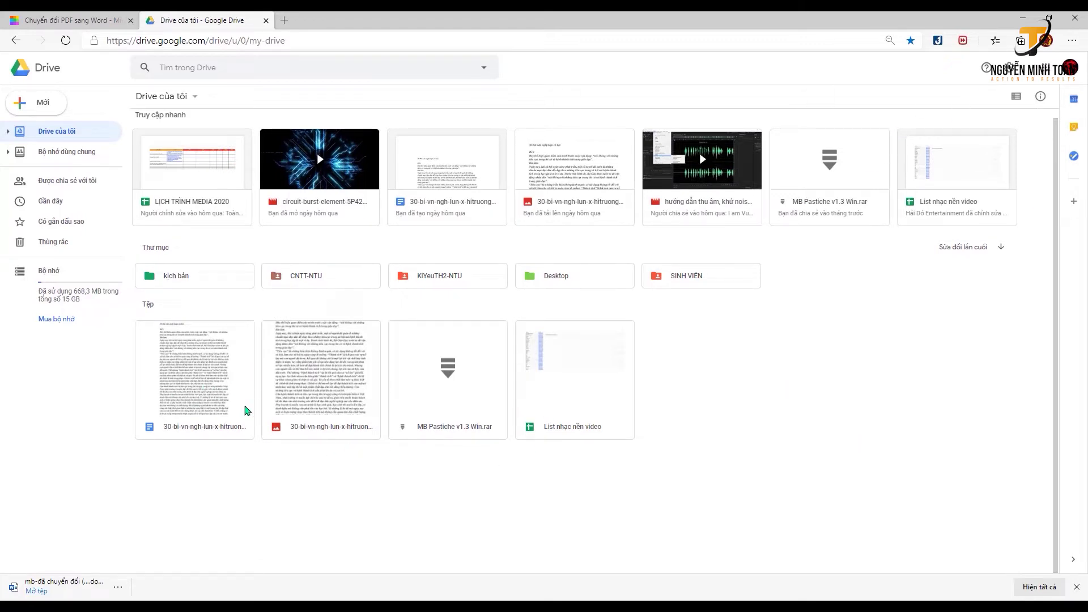
right_click(700, 380)
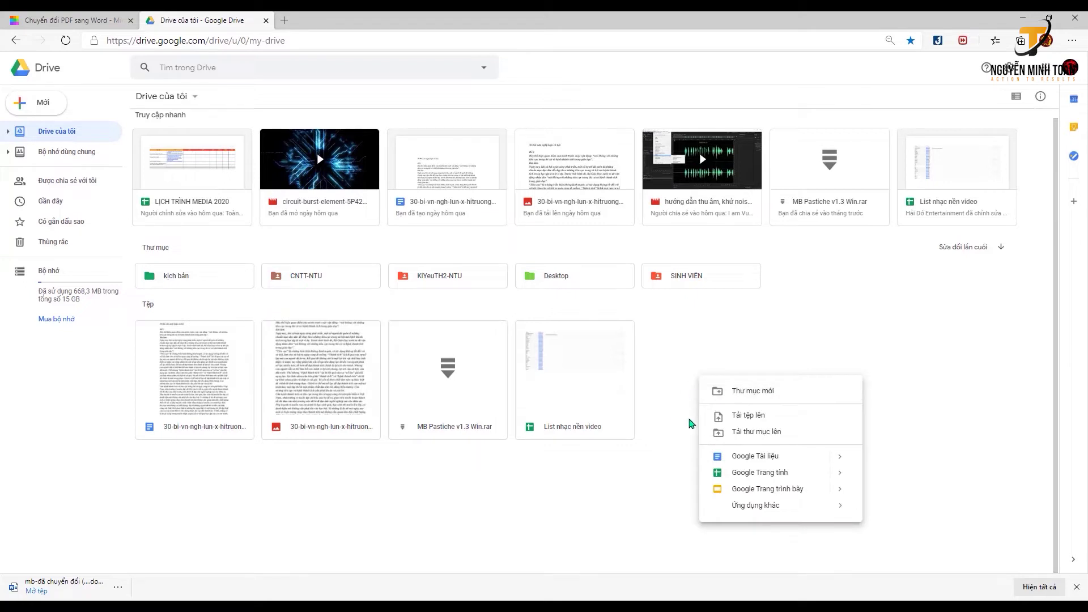
left_click(774, 418)
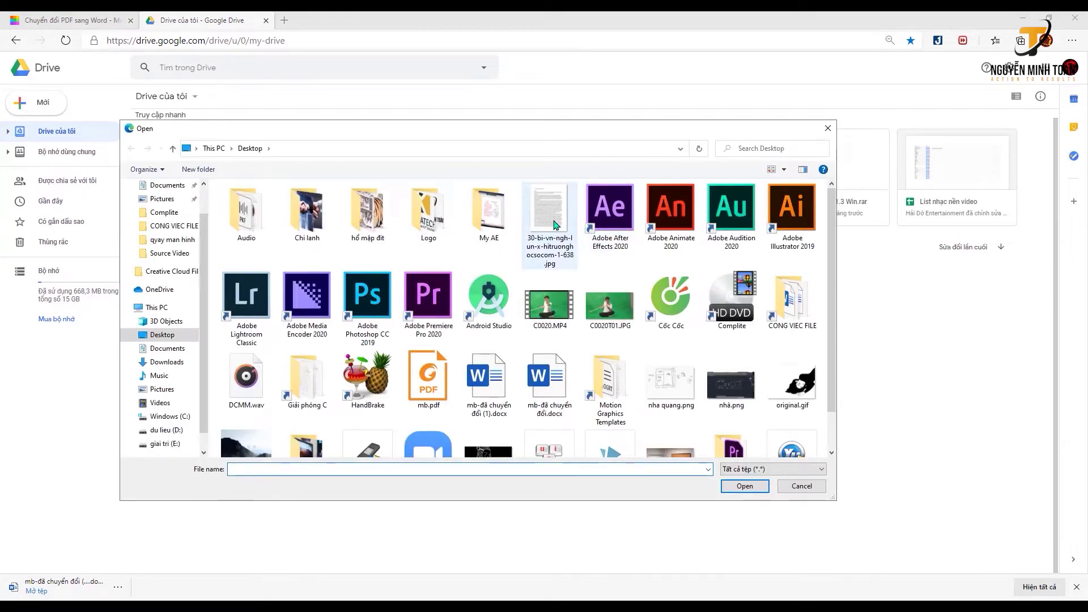
left_click(544, 225)
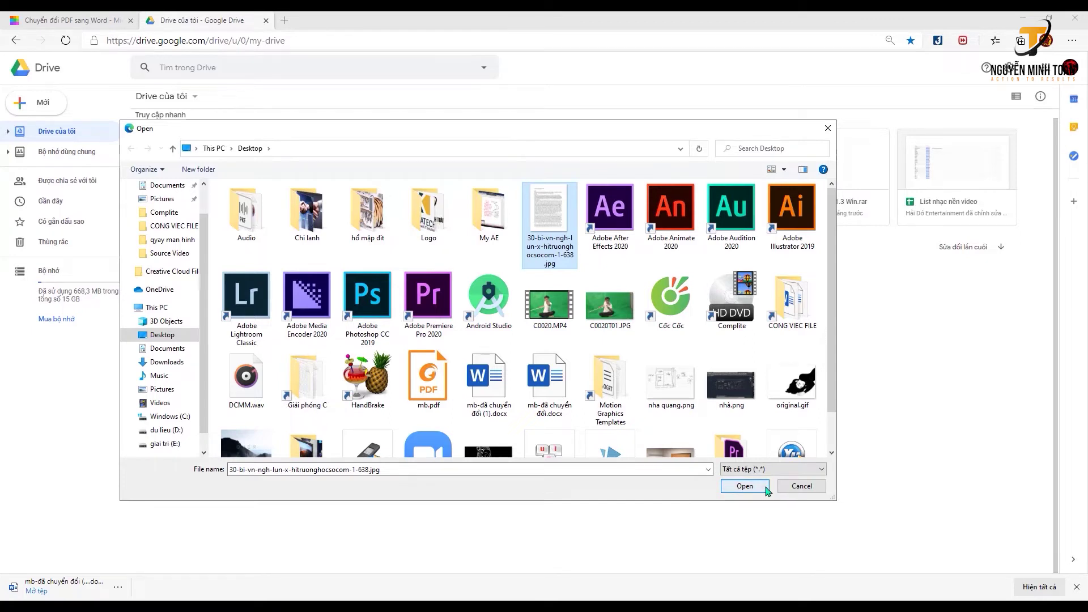
left_click(792, 491)
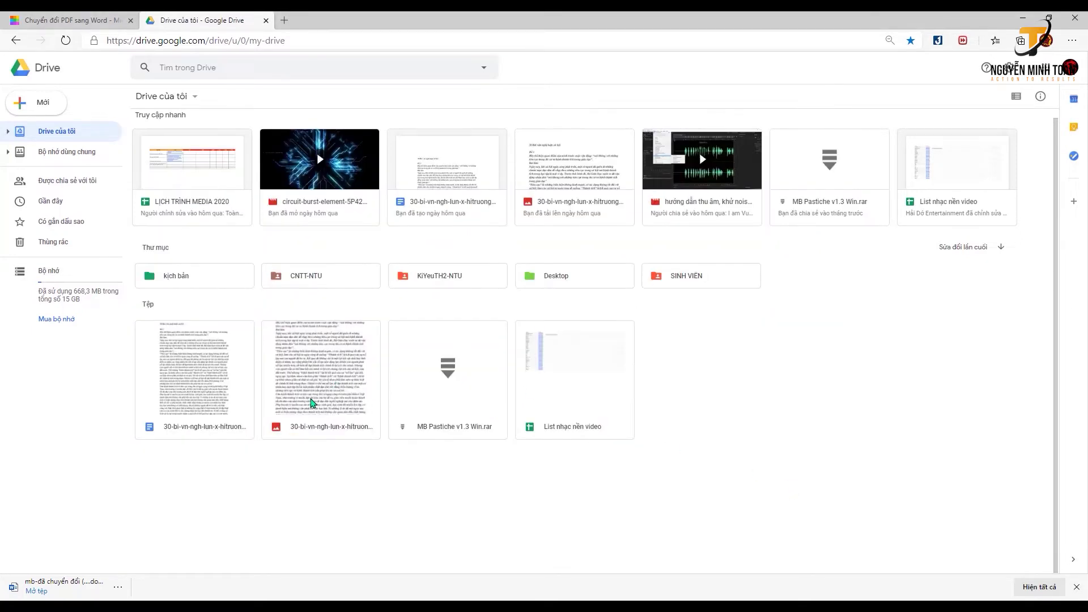
Open the first 30-bi-vn-ngh-lun-x file in Drive with Google Docs and go to the extracted text below the image.
left_click(223, 418)
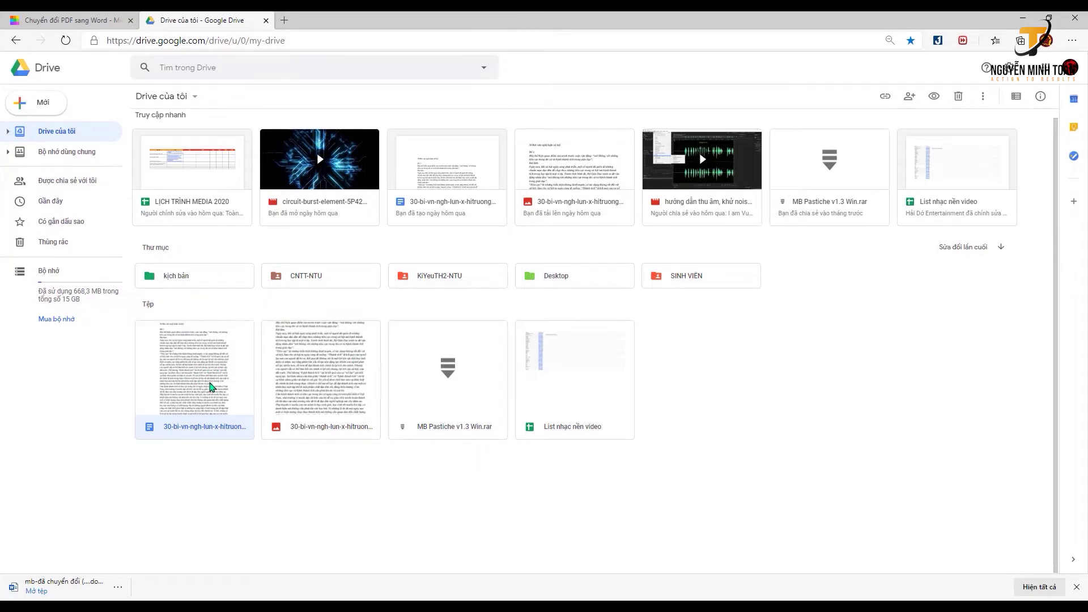
right_click(195, 364)
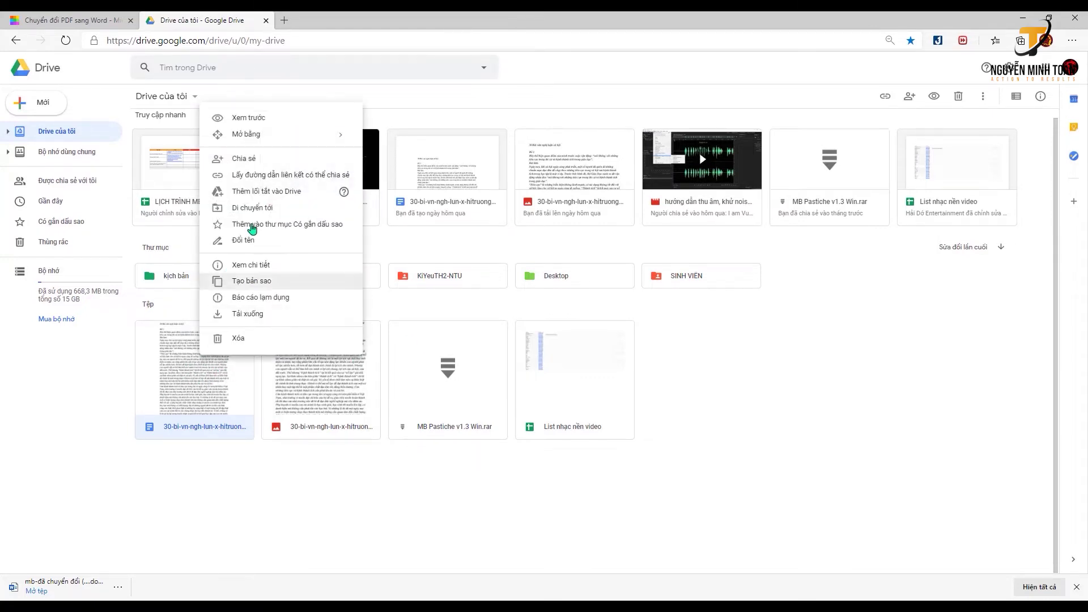
mouse_move(289, 139)
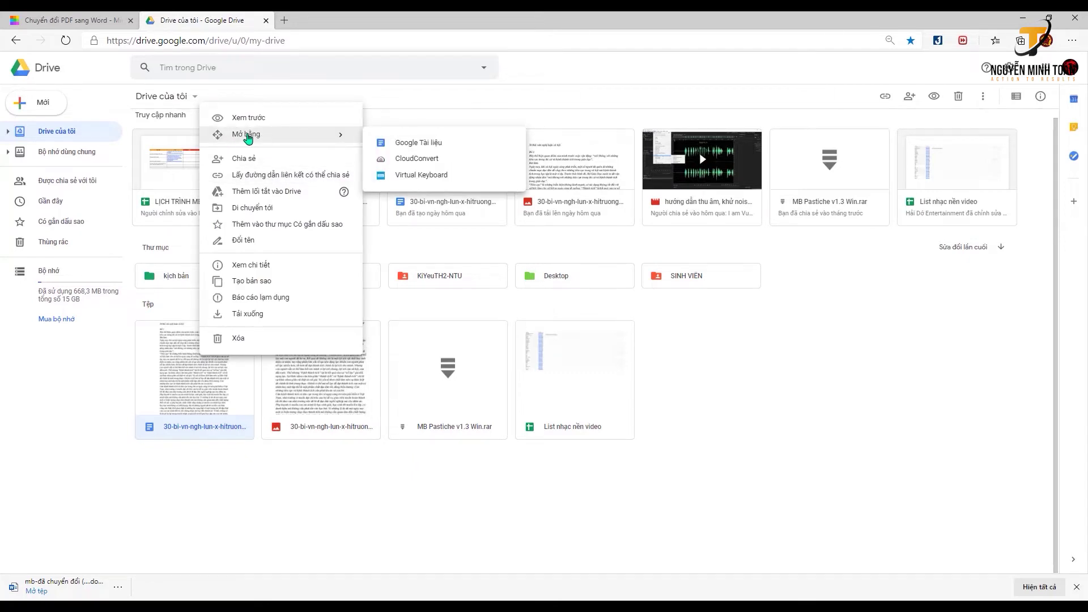
left_click(422, 147)
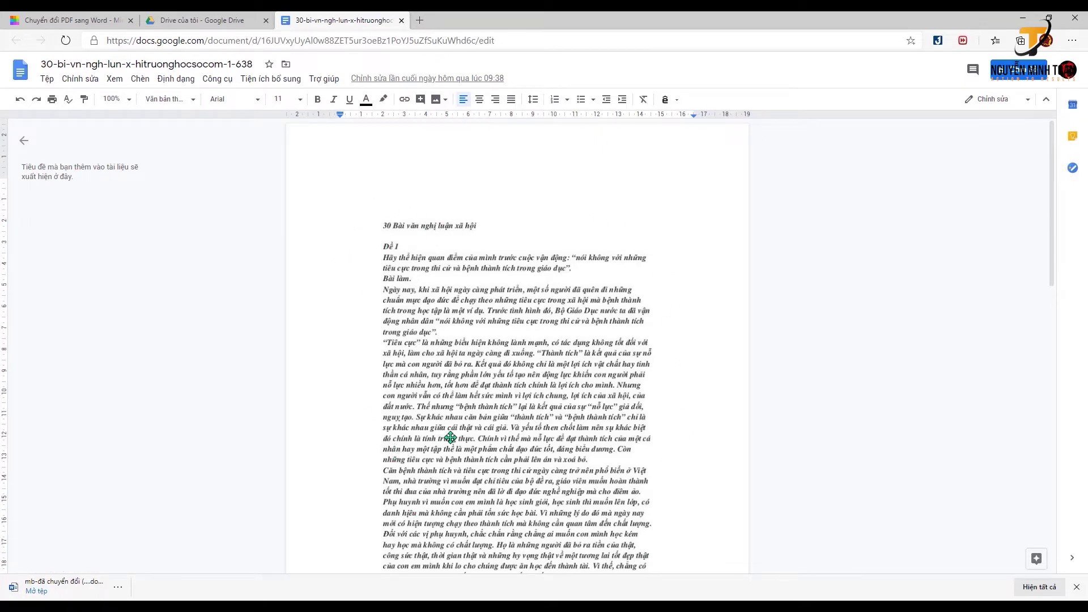
scroll(567, 318, "down", 2)
scroll(568, 318, "down", 7)
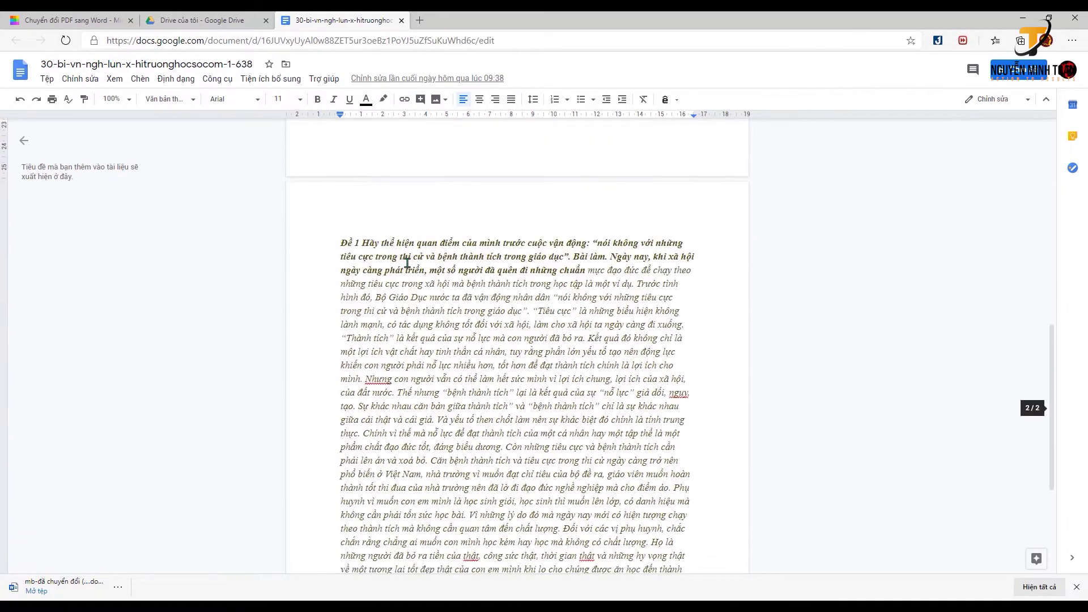
Select the opening passage of the extracted text, from "Đề 1" to the ninth line, and move it further down within the text.
left_click_drag(340, 243, 631, 347)
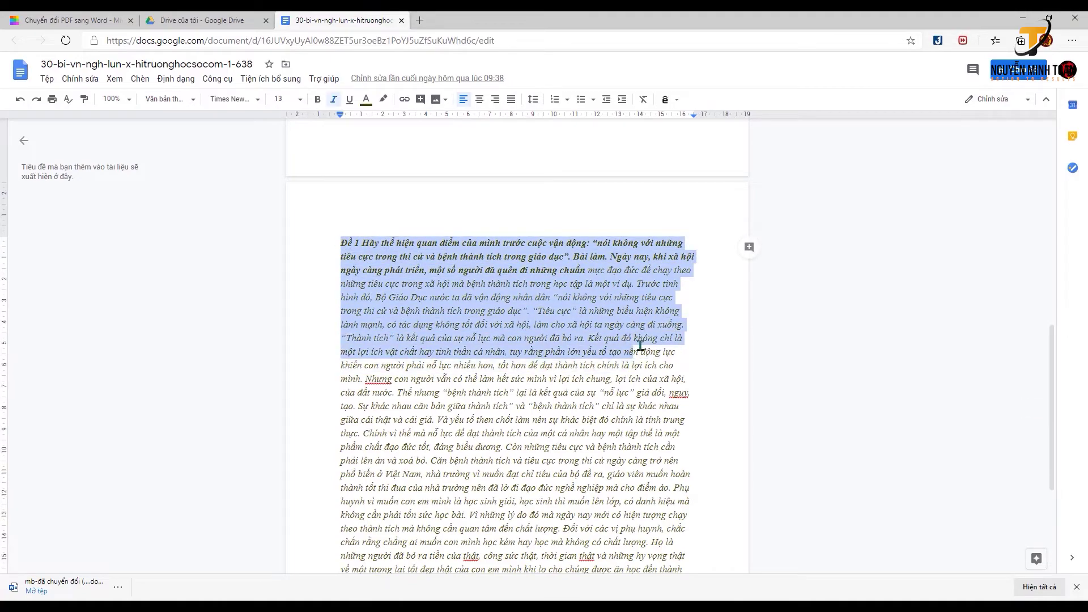
scroll(632, 348, "down", 2)
scroll(486, 295, "up", 6)
scroll(486, 295, "up", 5)
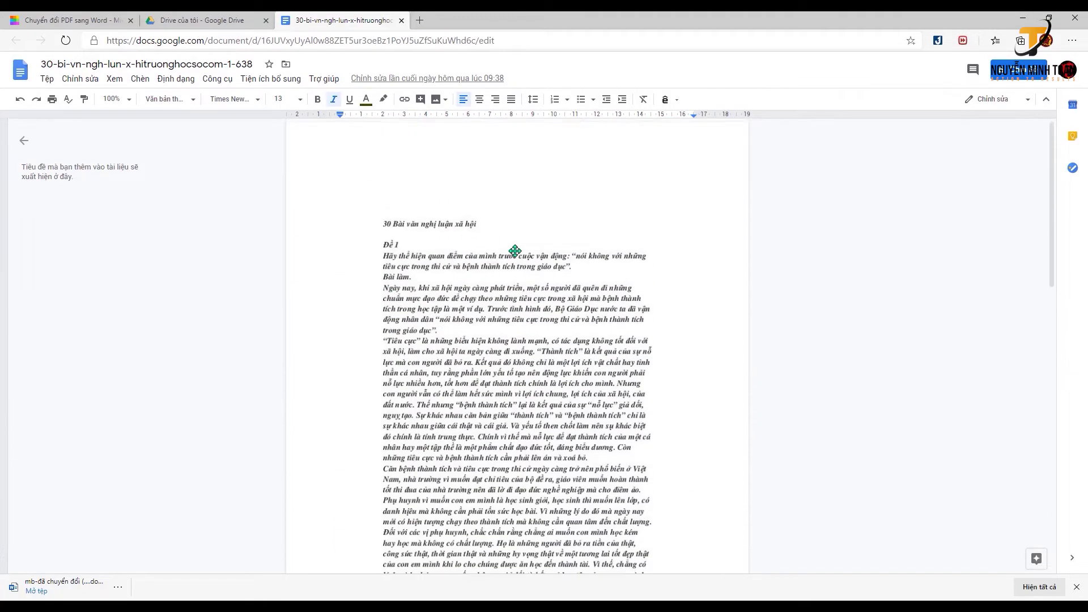
scroll(486, 294, "down", 5)
scroll(477, 335, "down", 4)
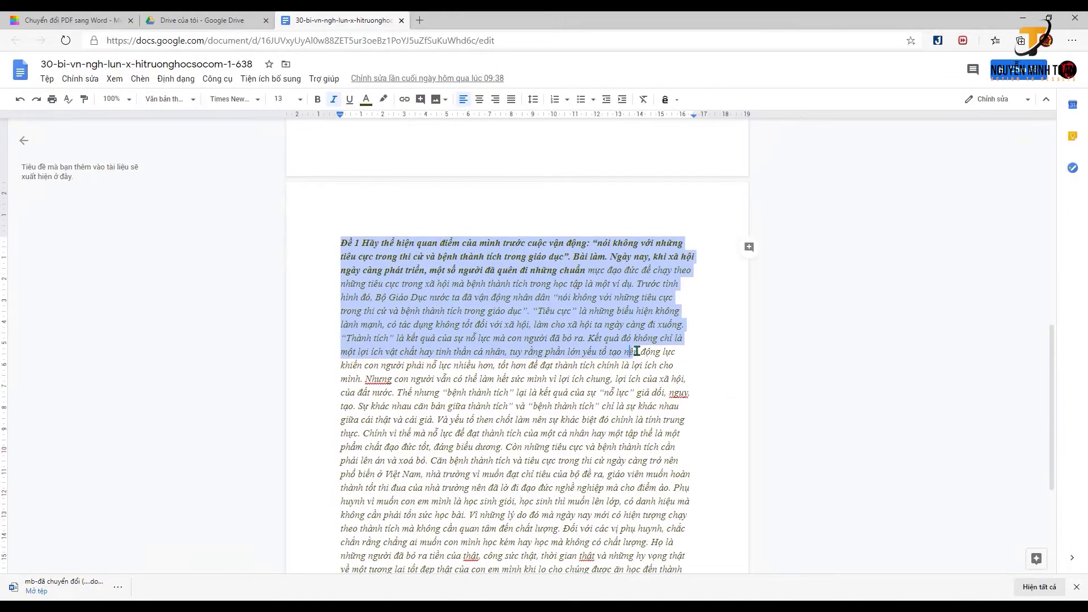
left_click_drag(656, 430, 655, 433)
left_click(619, 310)
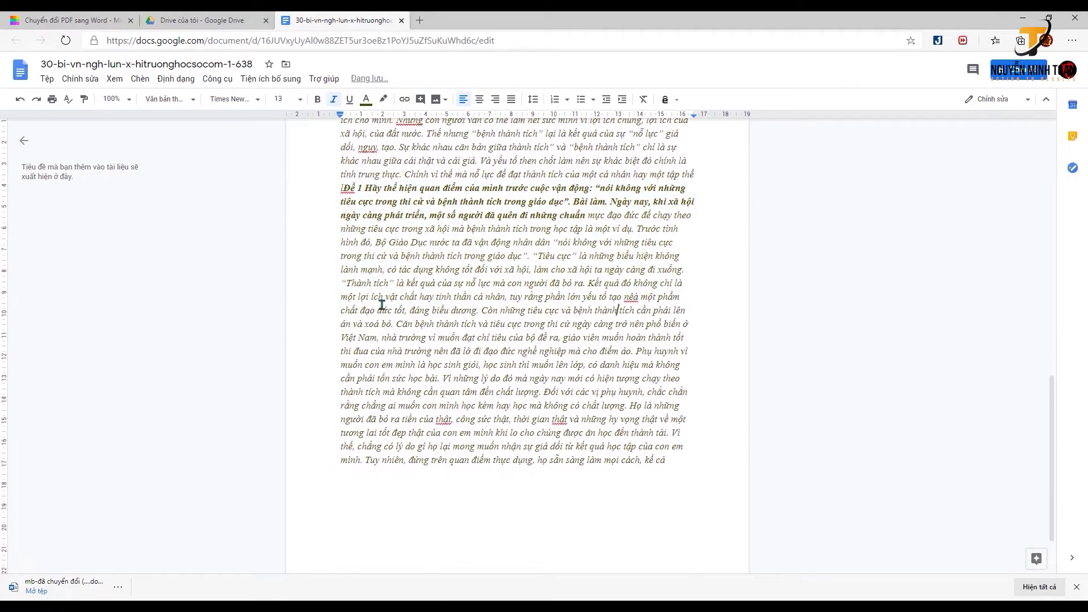
Examine the editable text on the second page and compare it with the scanned image on the first page.
left_click_drag(341, 294, 563, 324)
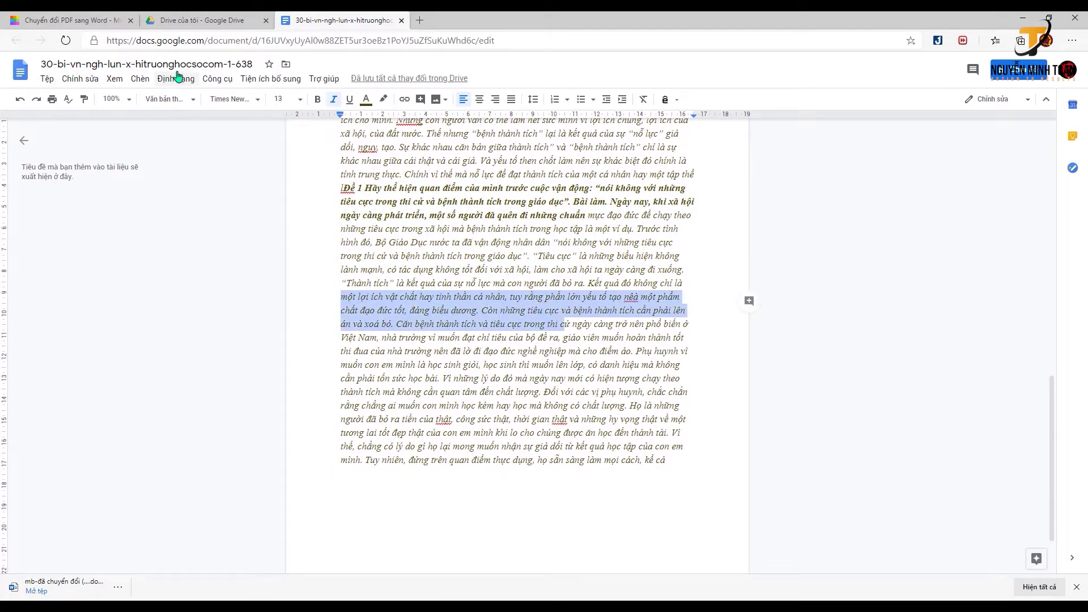
scroll(527, 309, "up", 3)
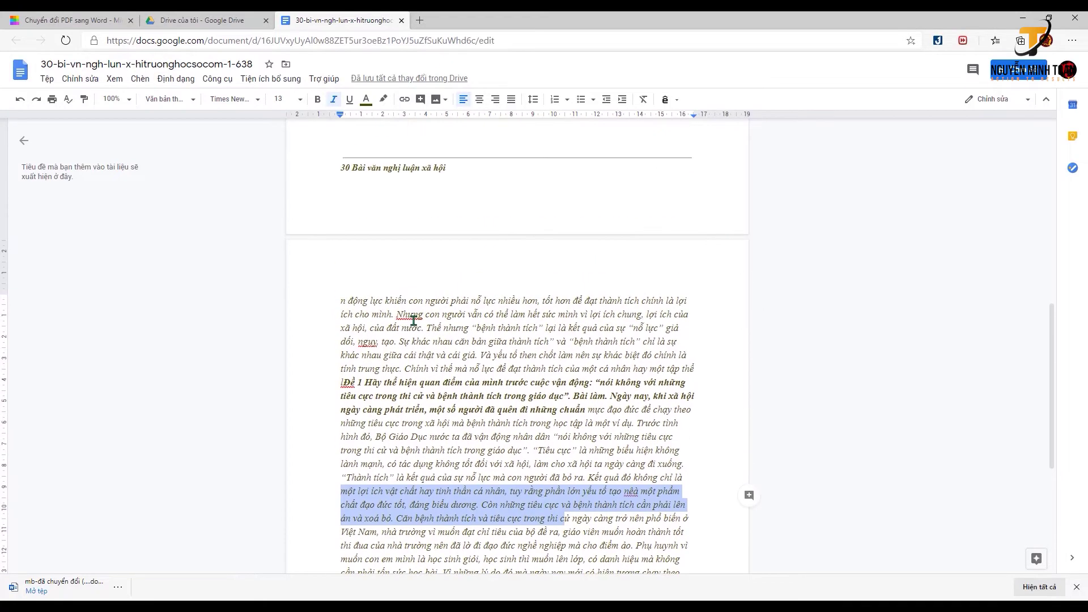
left_click(423, 326)
left_click_drag(423, 326, 672, 503)
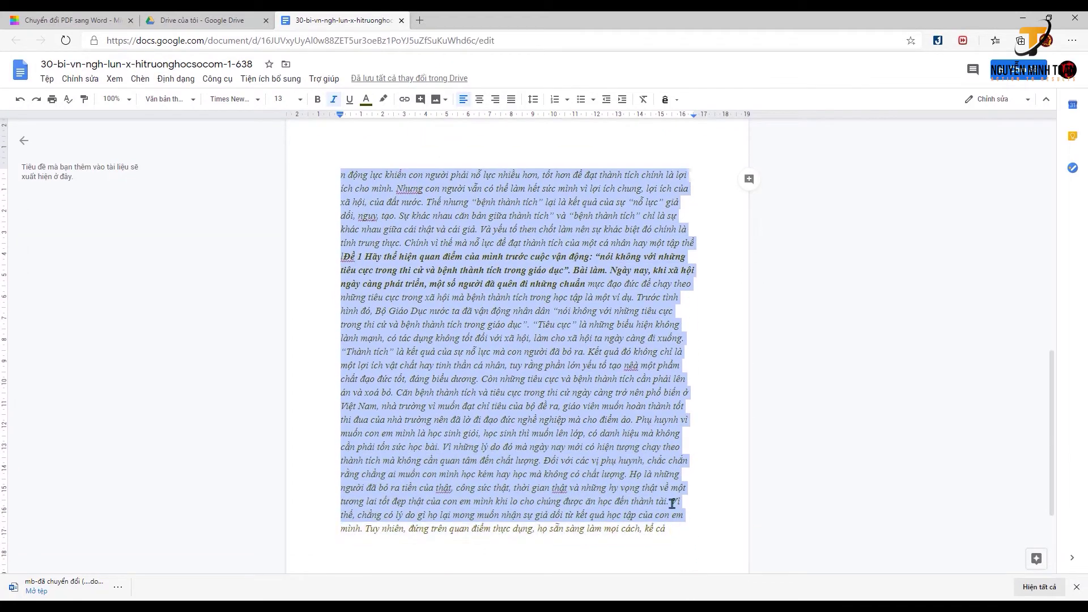
left_click(672, 346)
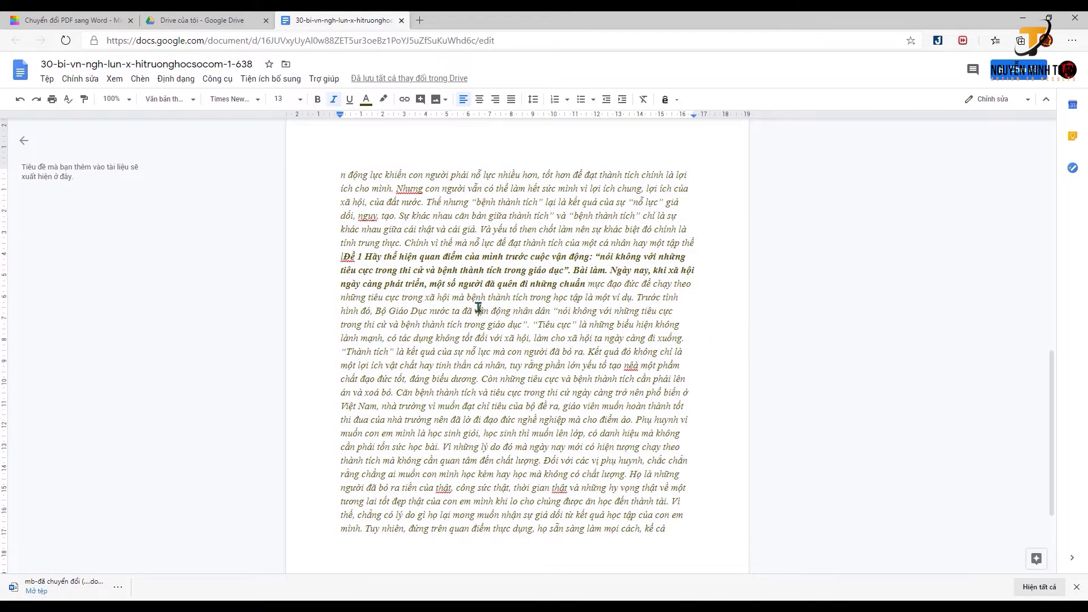
scroll(401, 299, "down", 7)
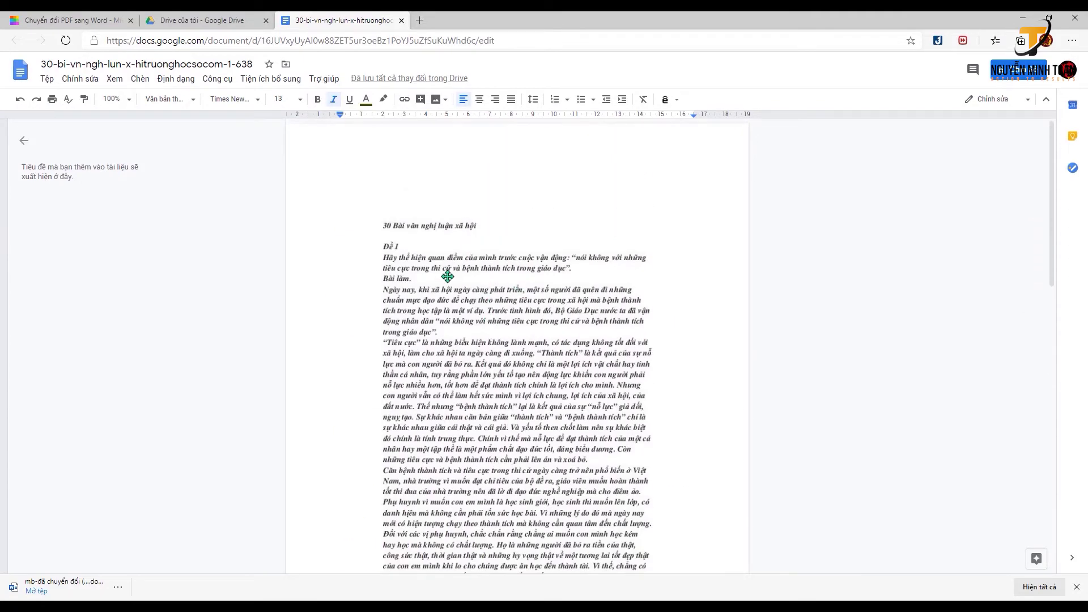
left_click(548, 297)
scroll(571, 303, "down", 7)
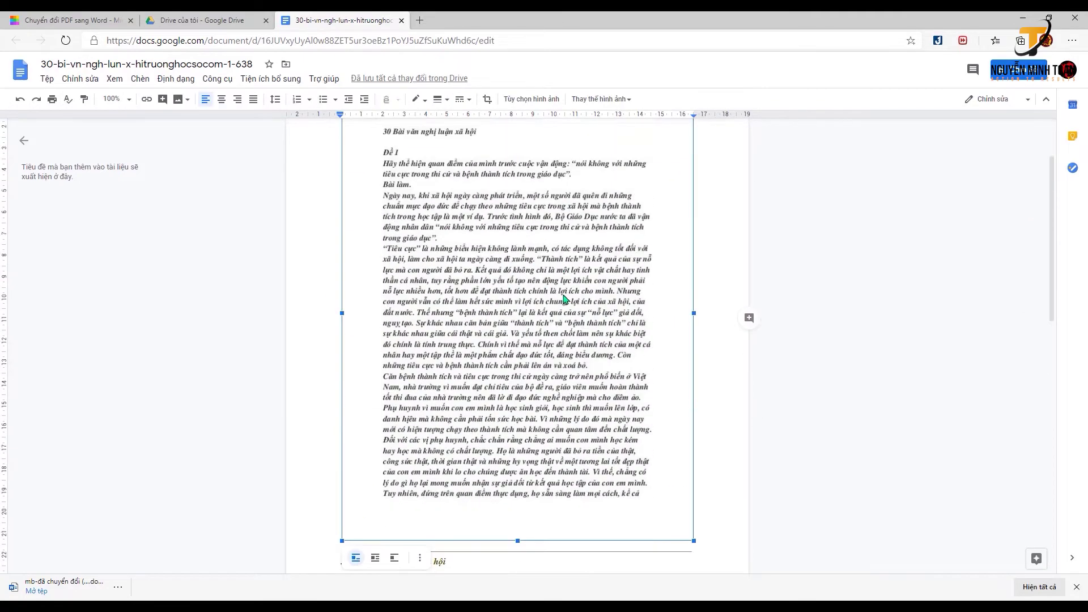
scroll(570, 319, "down", 7)
left_click(602, 301)
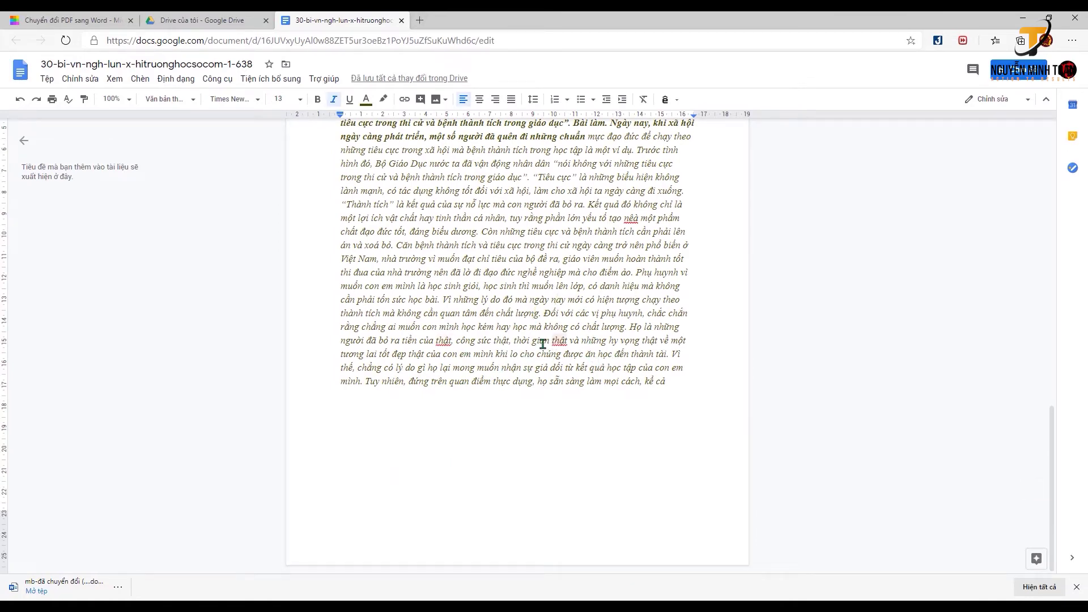
scroll(545, 343, "up", 5)
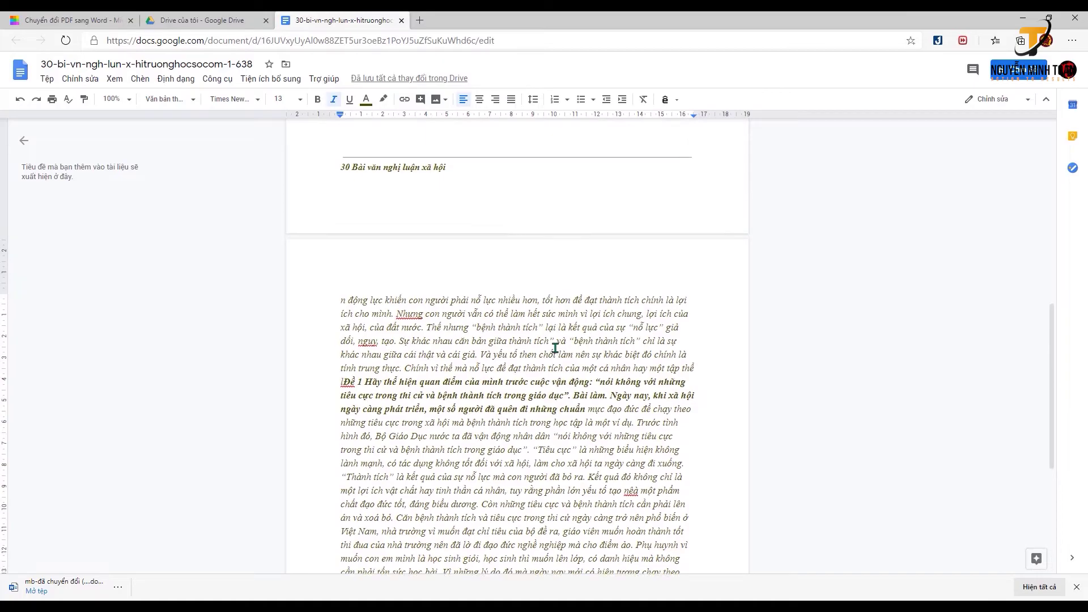
Move the scanned text image beside the two Word files on the desktop, and return to the document in the browser.
left_click(1024, 17)
left_click_drag(471, 358, 503, 86)
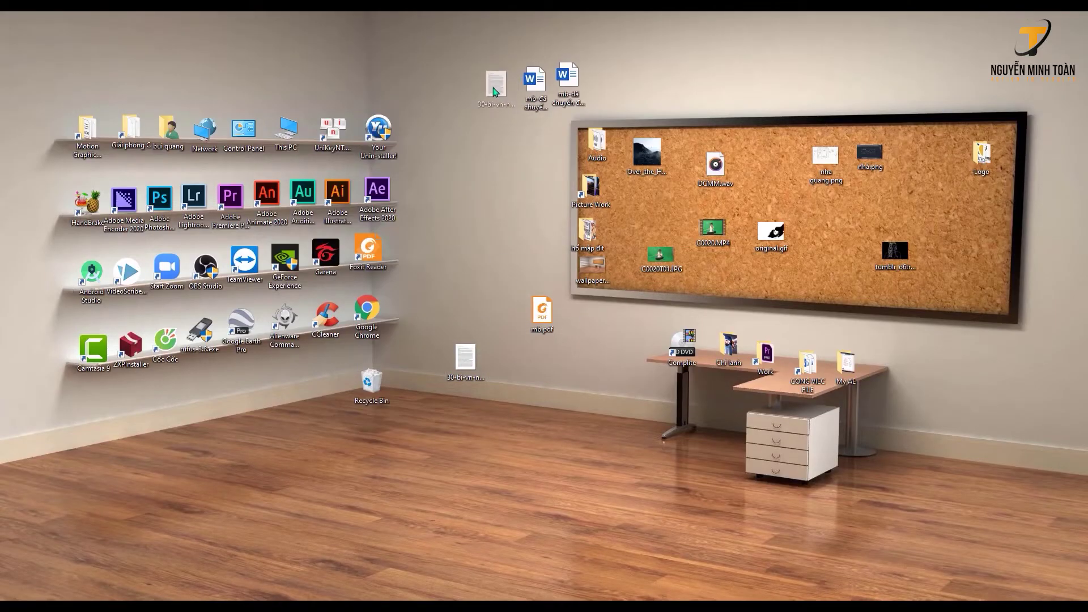
left_click(307, 582)
Select all of the extracted text on the second page, from its first line to "kể cả".
scroll(438, 374, "down", 2)
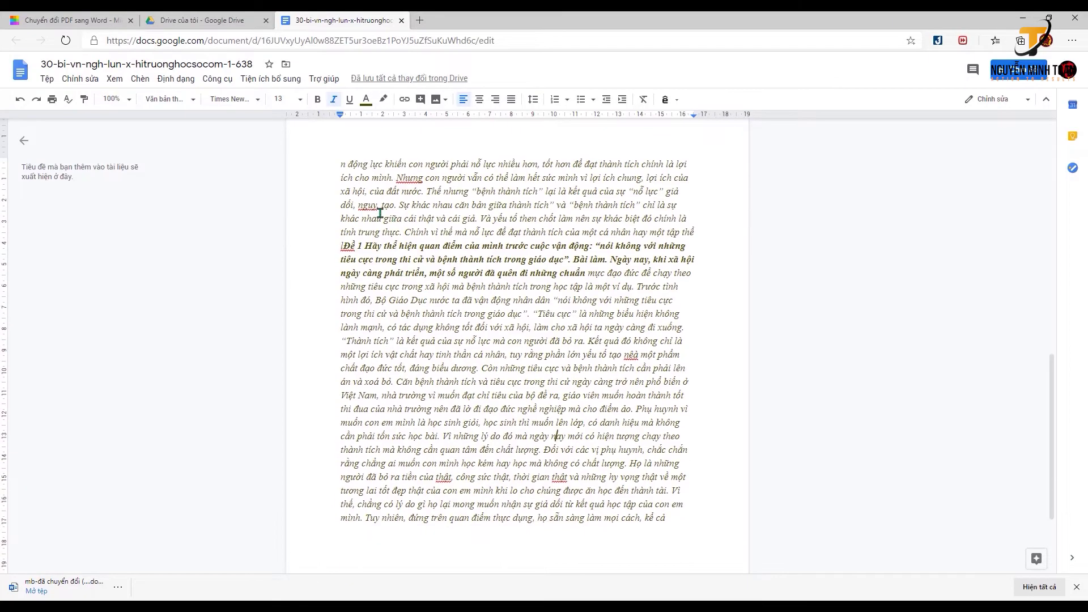
left_click_drag(341, 164, 665, 525)
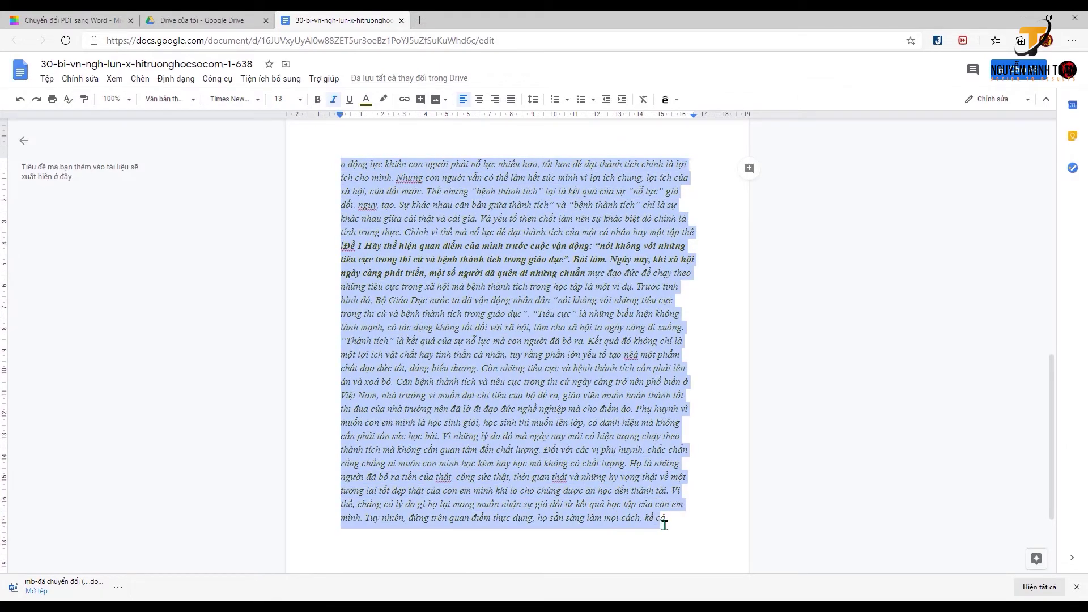
scroll(526, 271, "up", 4)
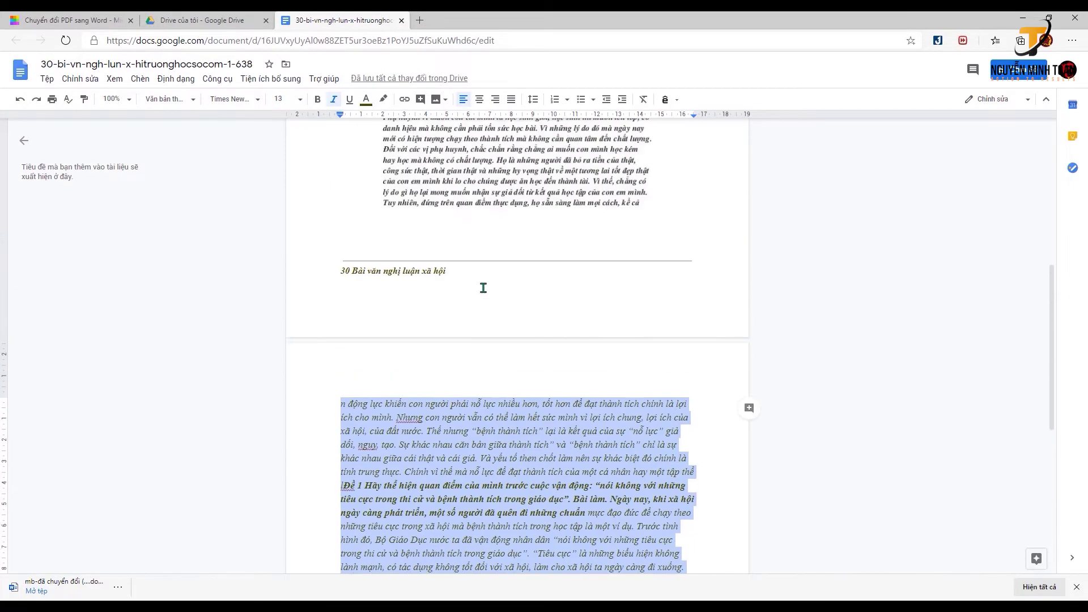
scroll(484, 287, "down", 4)
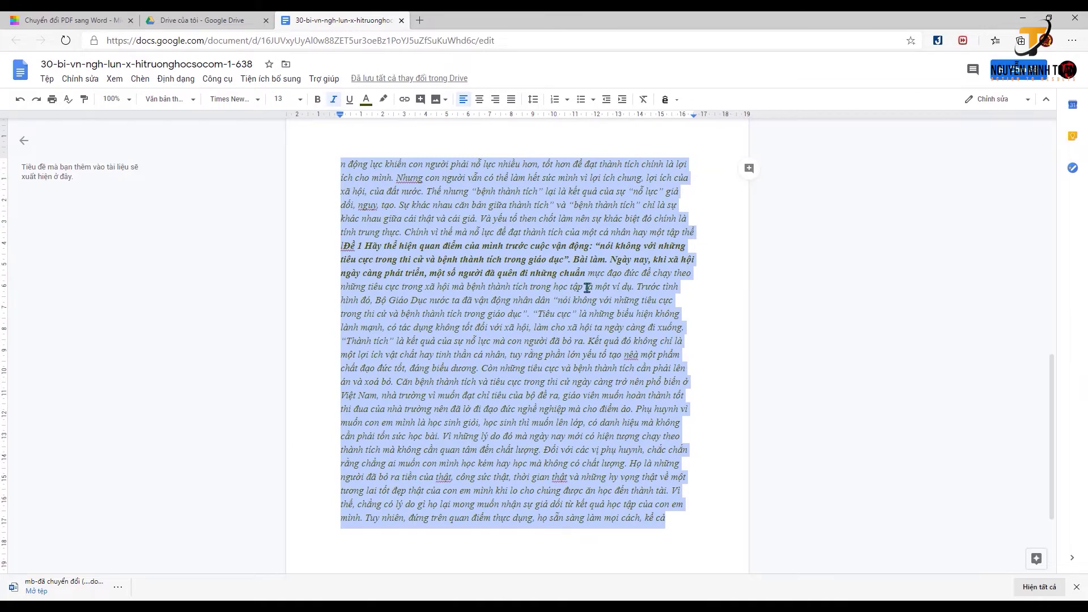
left_click(491, 228)
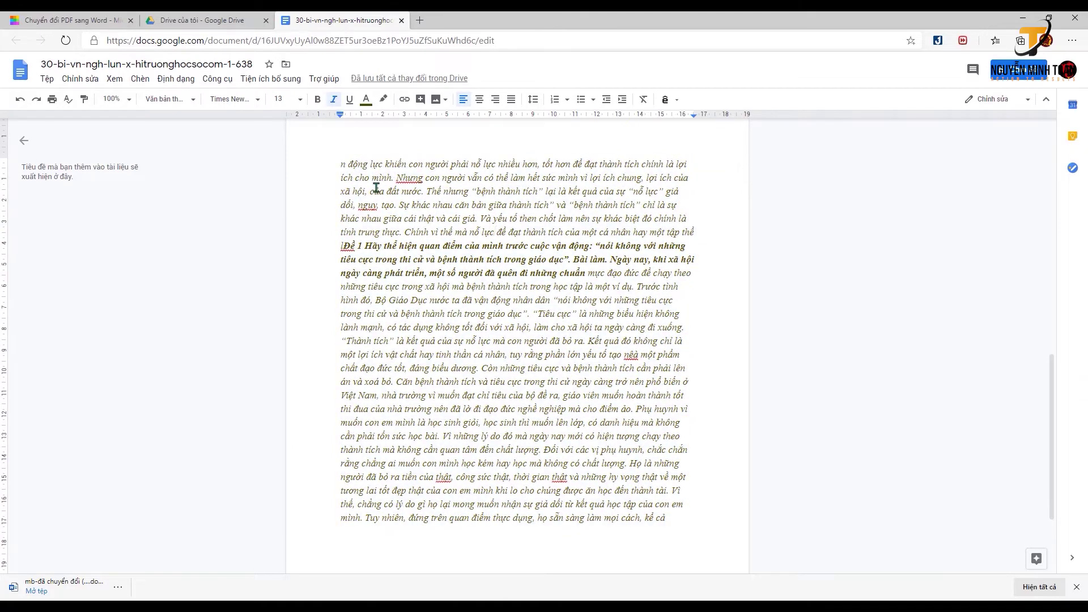
left_click_drag(360, 164, 700, 412)
left_click(708, 391)
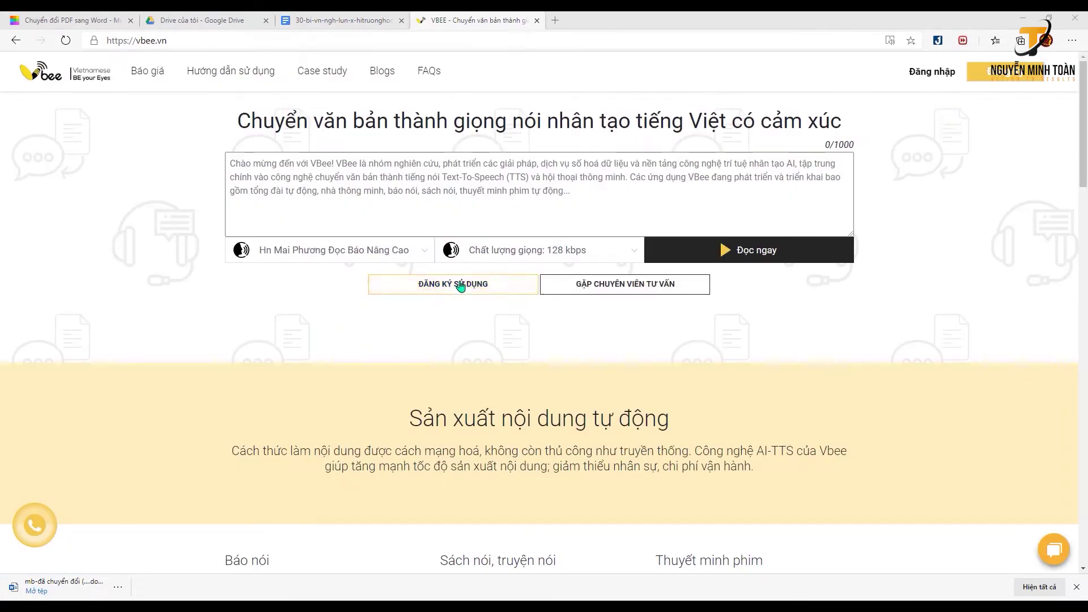
Open the account registration form on the vbee.vn text-to-speech site.
left_click(445, 223)
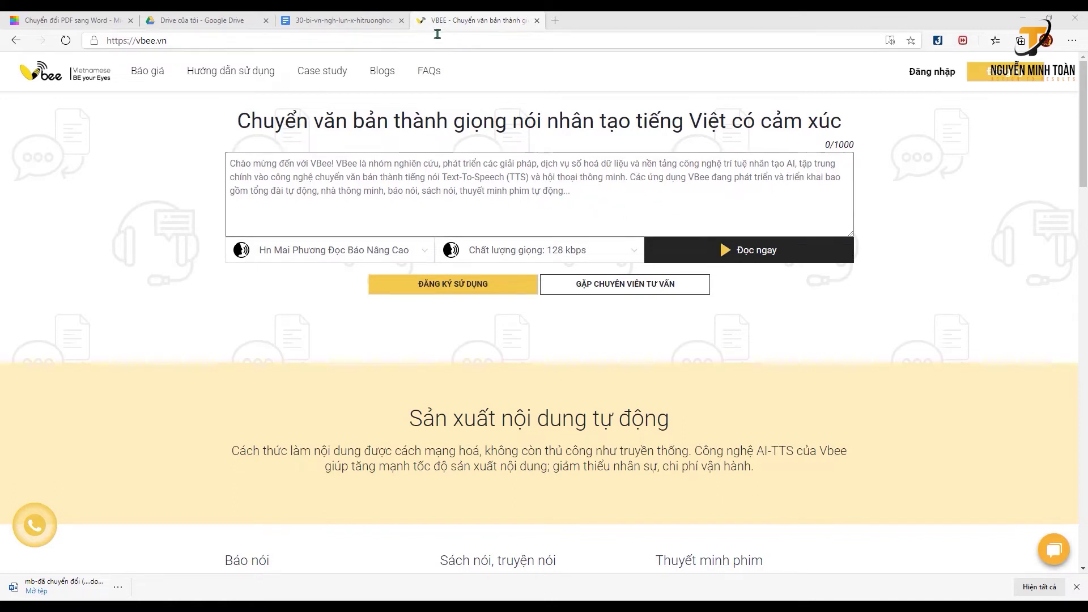
left_click(101, 40)
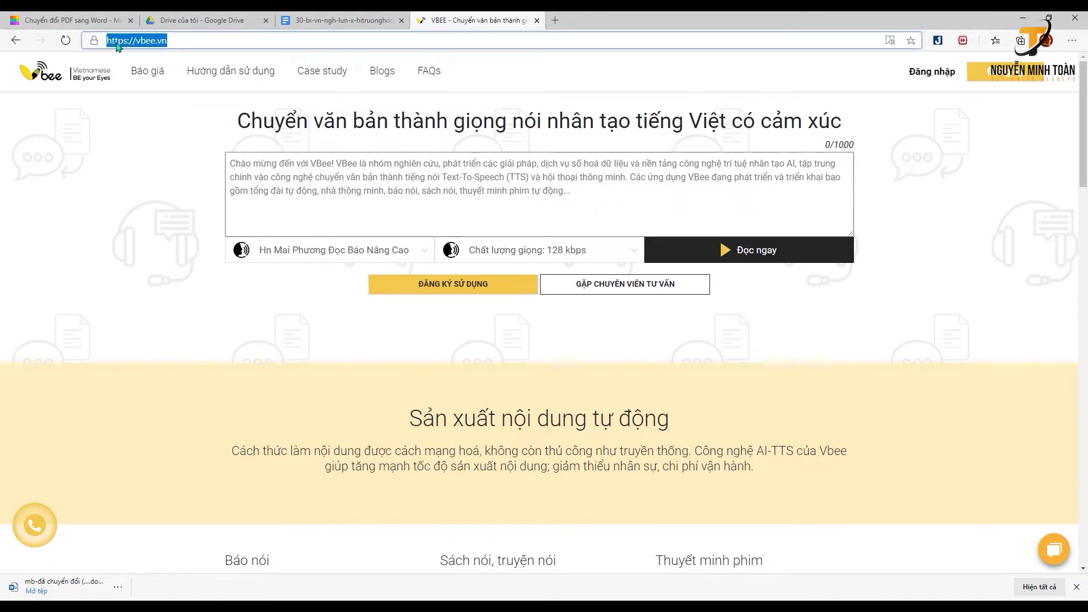
left_click(177, 57)
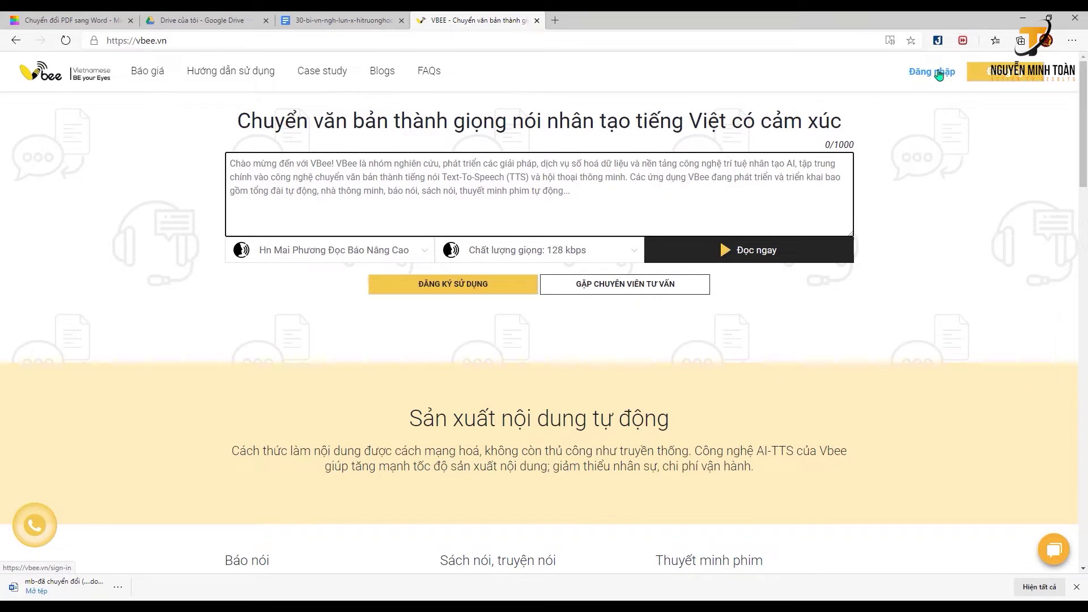
left_click(1009, 86)
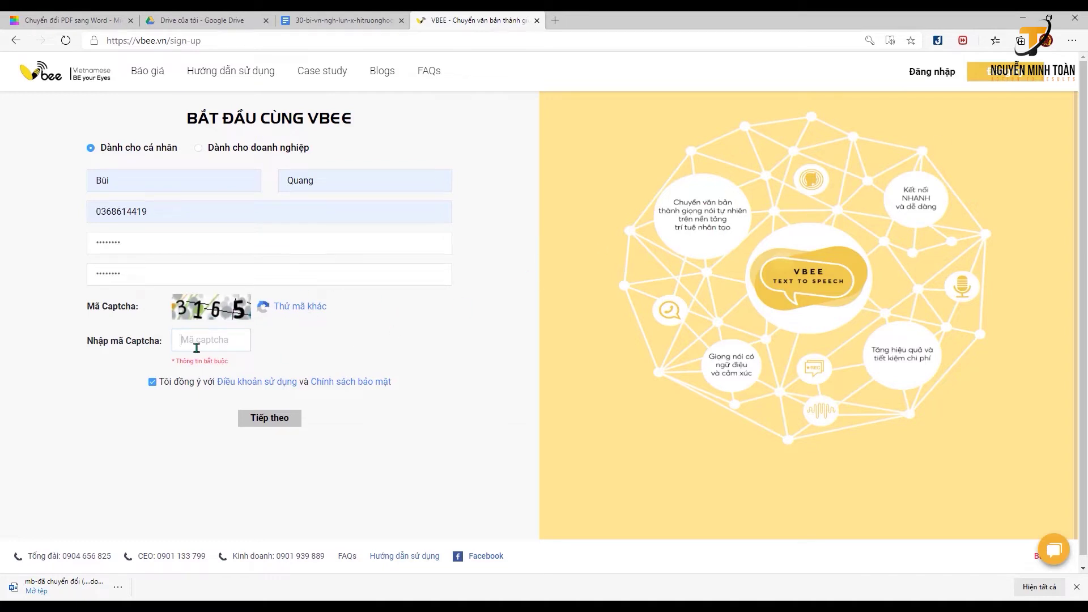
Enter the captcha code in the personal registration form and try to continue the sign-up.
left_click(213, 338)
type("3165")
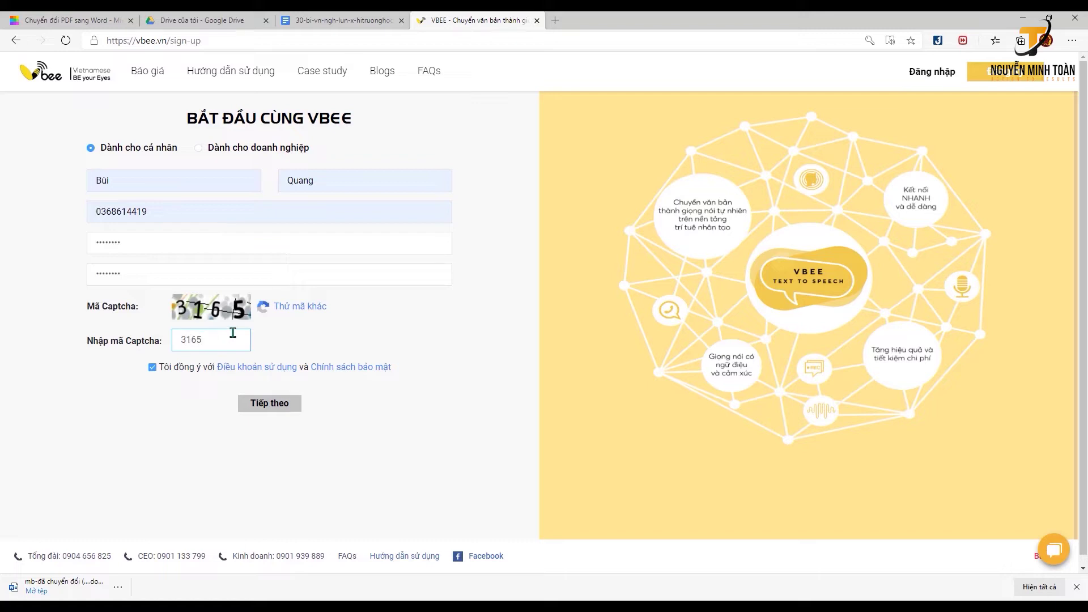
left_click(307, 346)
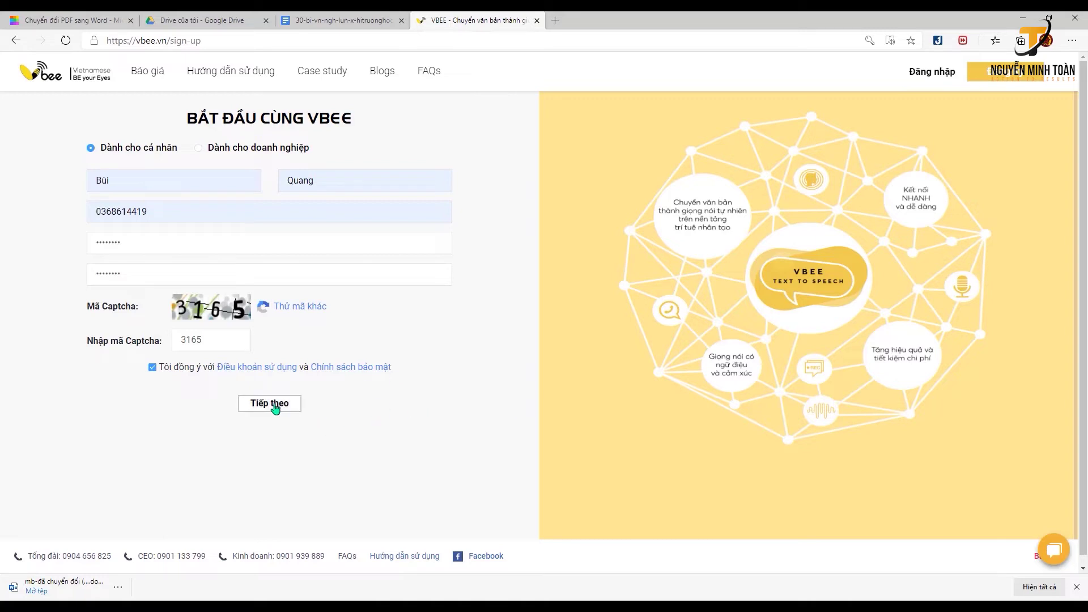
left_click(267, 409)
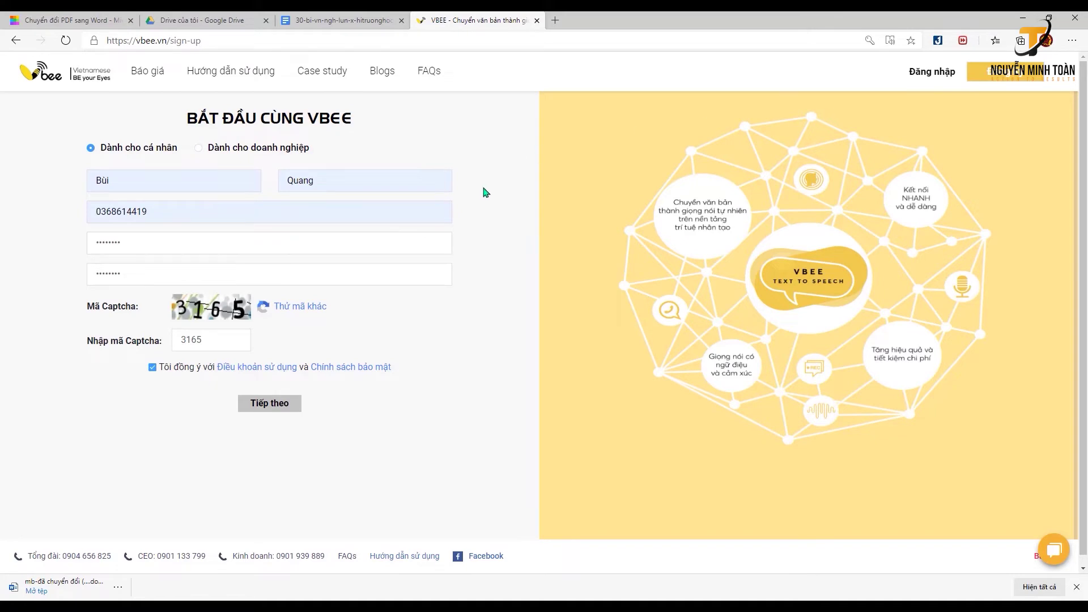
Sign in to the personal Vbee account with the phone number, the account password and the captcha code.
left_click(930, 72)
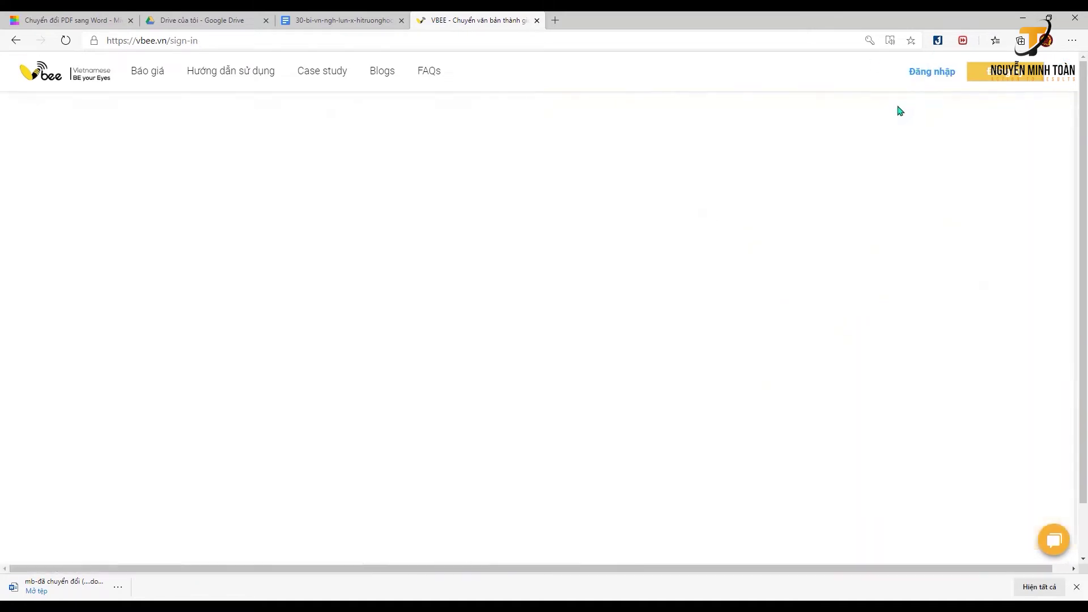
left_click(201, 184)
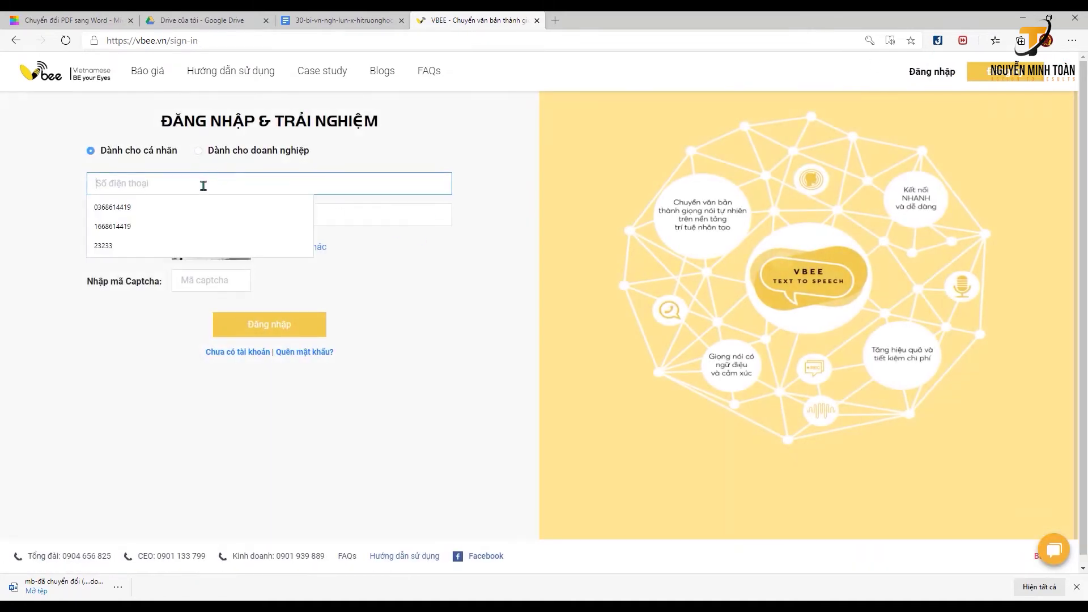
left_click(126, 213)
left_click(159, 217)
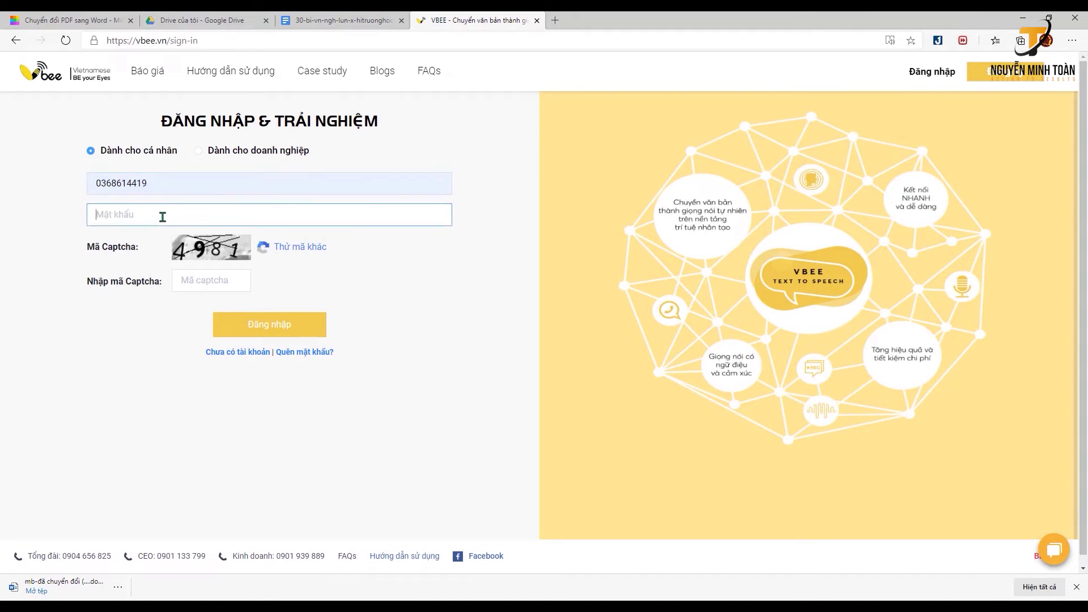
type("••••••••••")
key("Return")
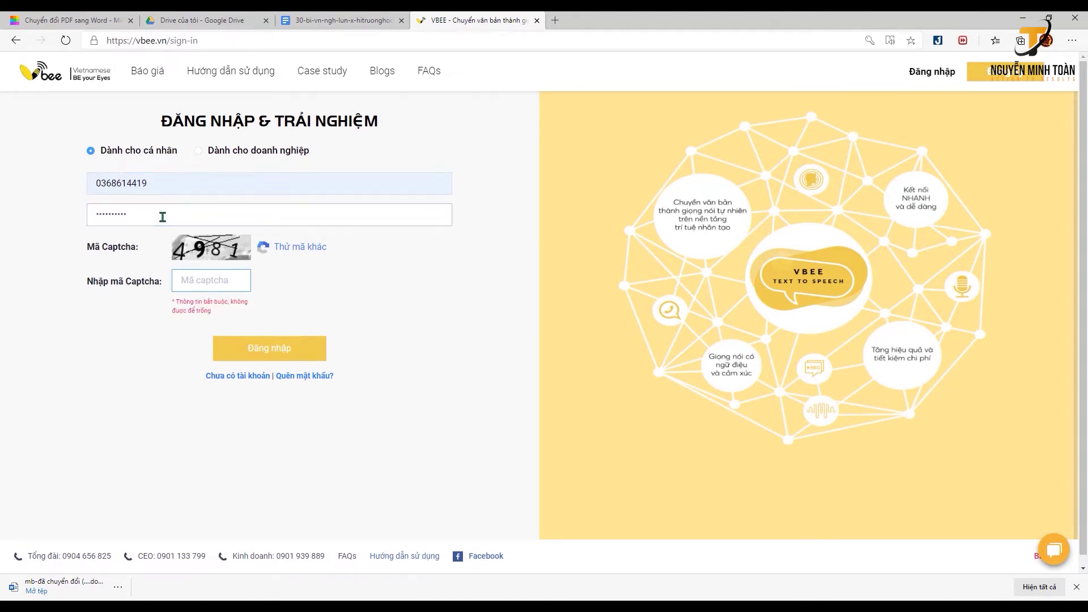
type("498")
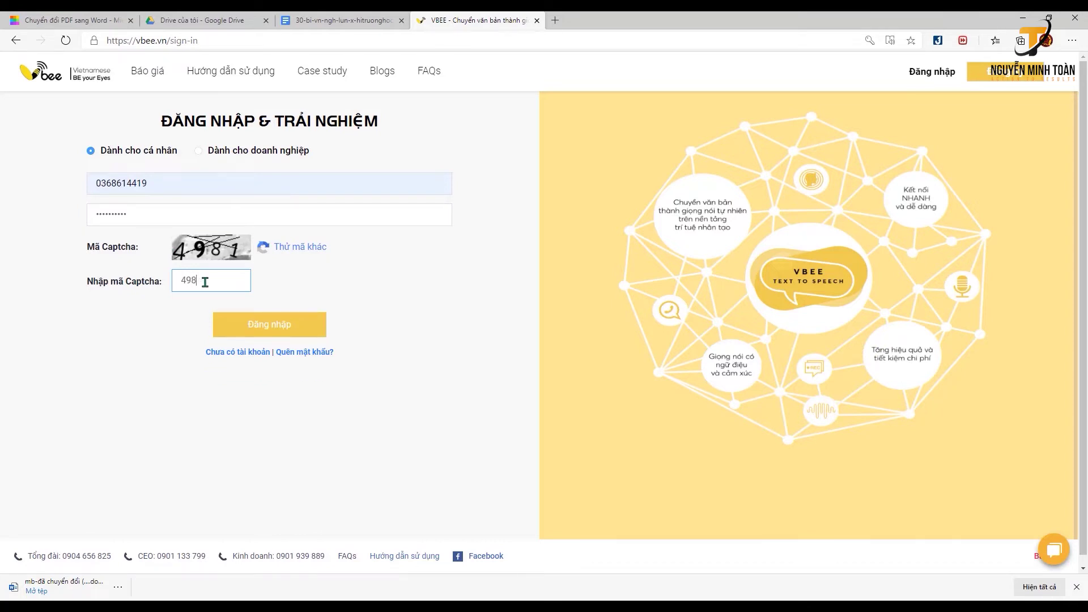
type("1")
left_click(265, 324)
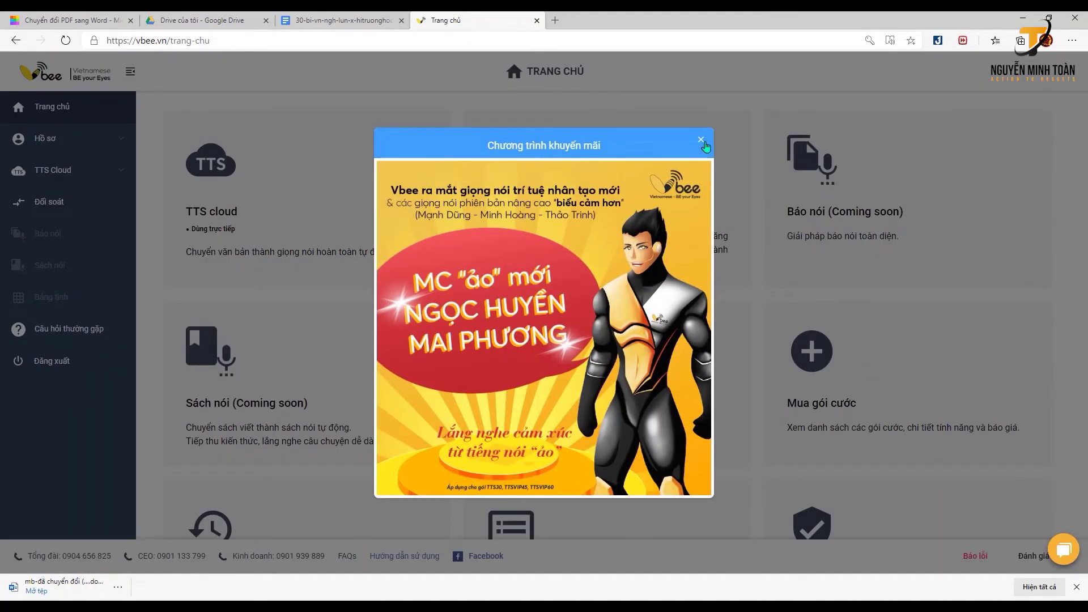
Dismiss the promotion notice and open the TTS cloud text-to-speech page for direct use.
left_click(701, 140)
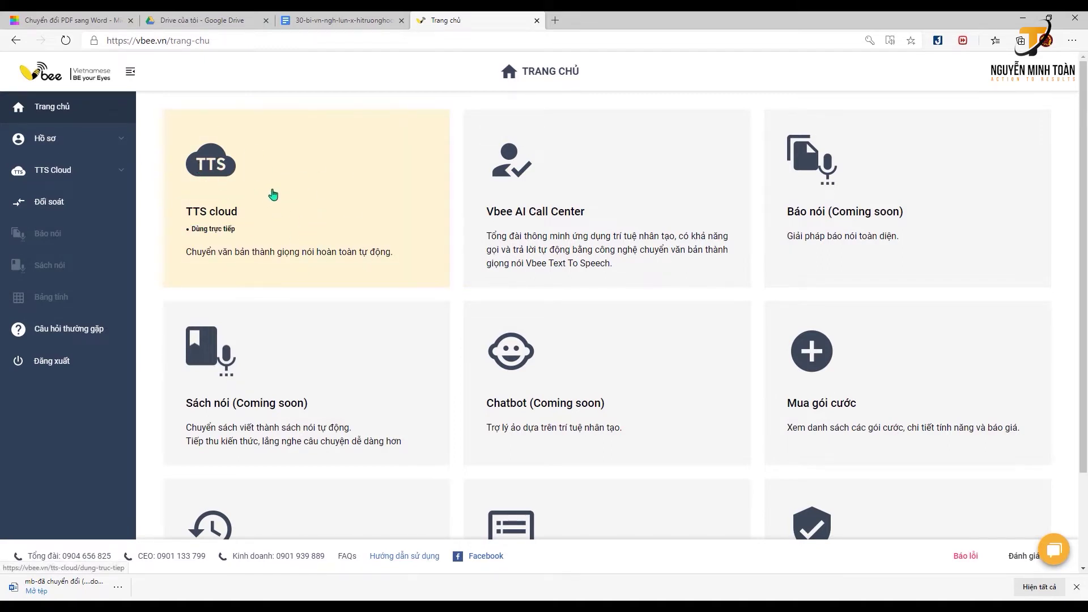
left_click(317, 227)
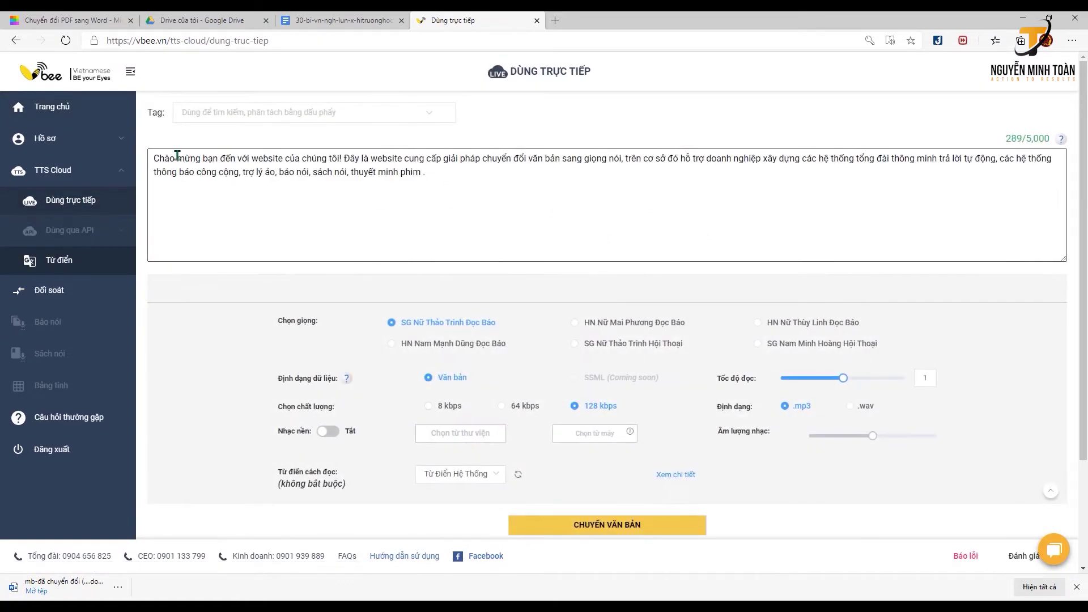
Examine the sample welcome text in the text-to-speech input area.
left_click_drag(165, 159, 556, 266)
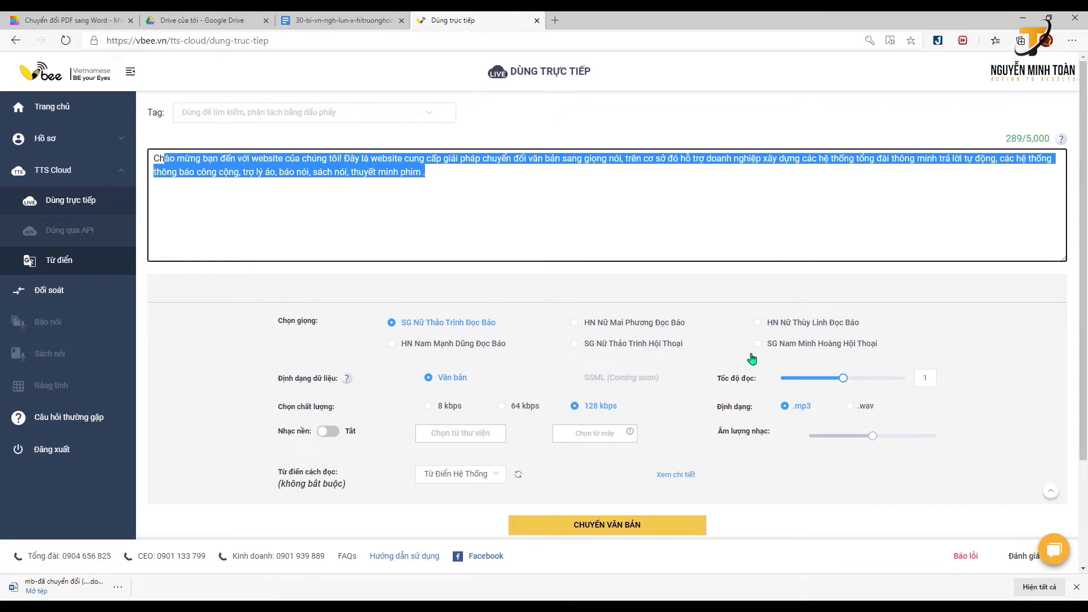
left_click(371, 226)
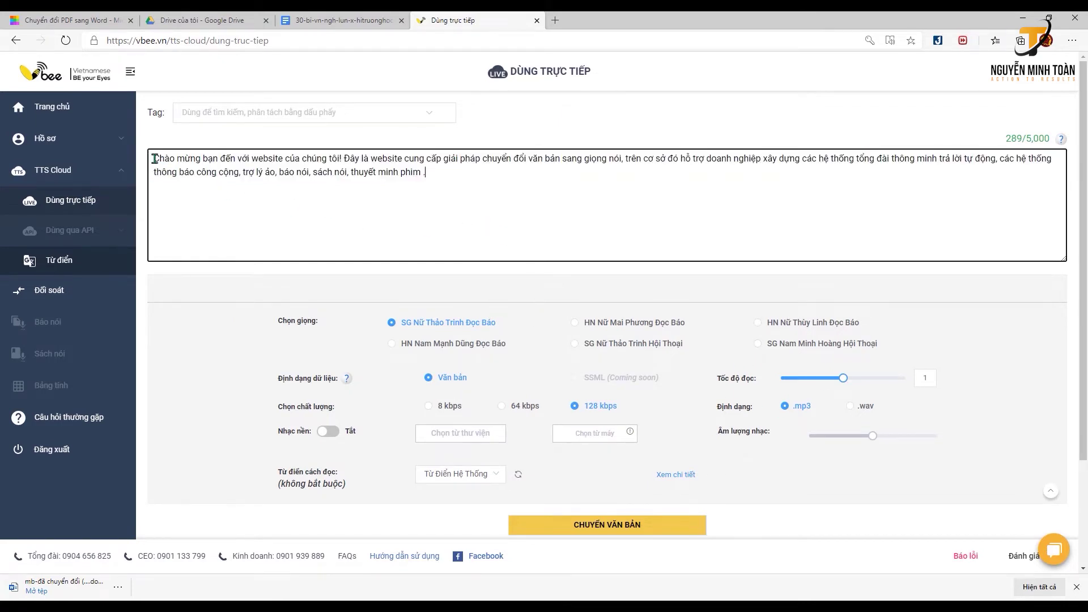
left_click_drag(154, 159, 444, 179)
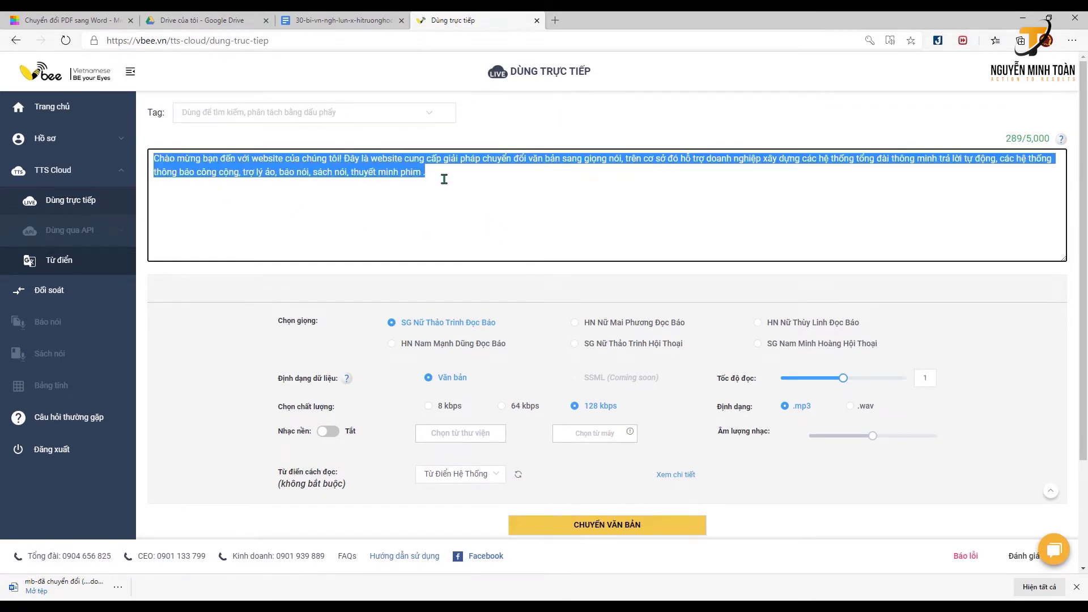
left_click(349, 182)
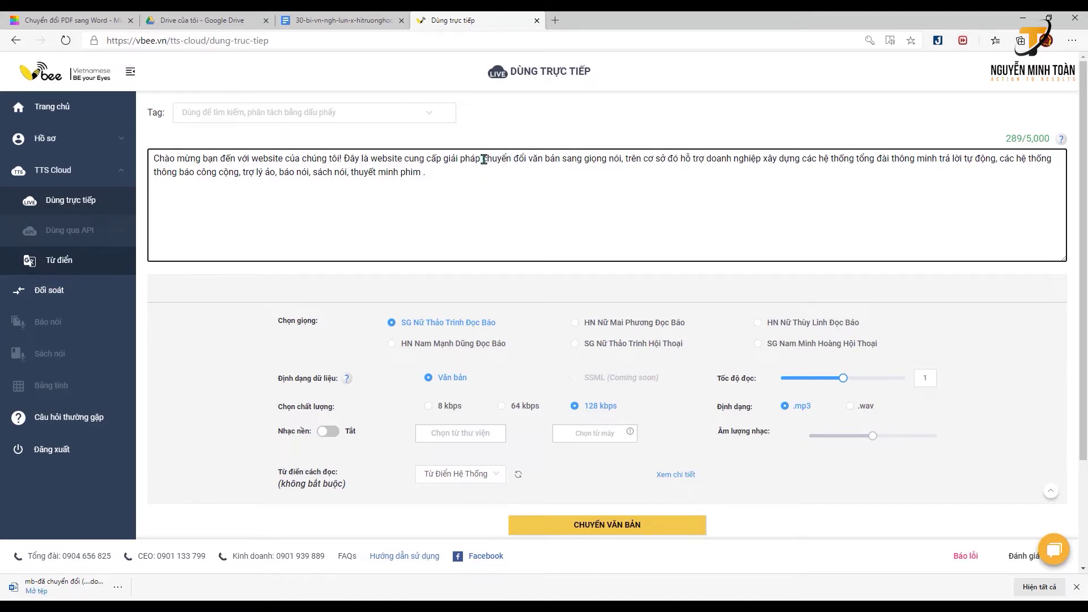
left_click_drag(481, 159, 487, 159)
left_click(441, 169)
left_click_drag(157, 158, 434, 172)
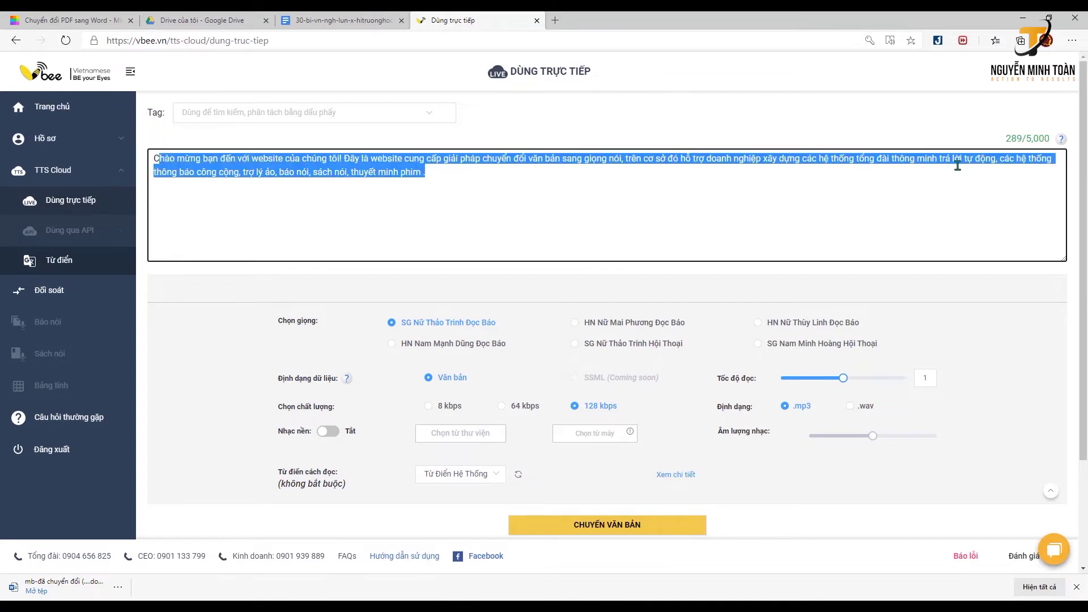
left_click(578, 229)
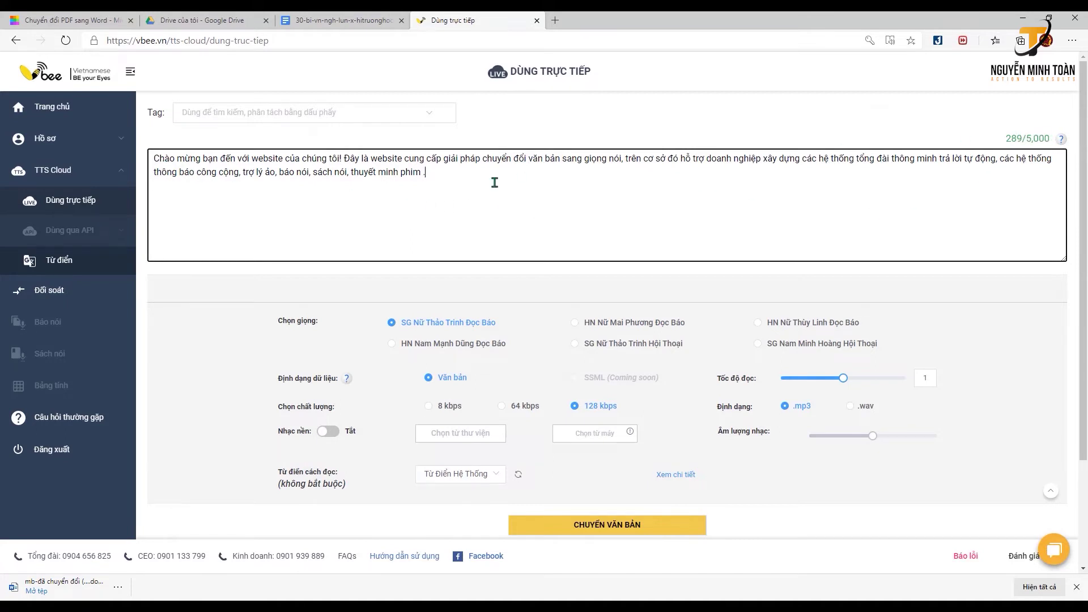
Choose the "HN Nam Mạnh Dũng Đọc Báo" voice for reading the text.
scroll(486, 214, "down", 3)
scroll(511, 216, "up", 3)
left_click(392, 343)
scroll(313, 255, "down", 2)
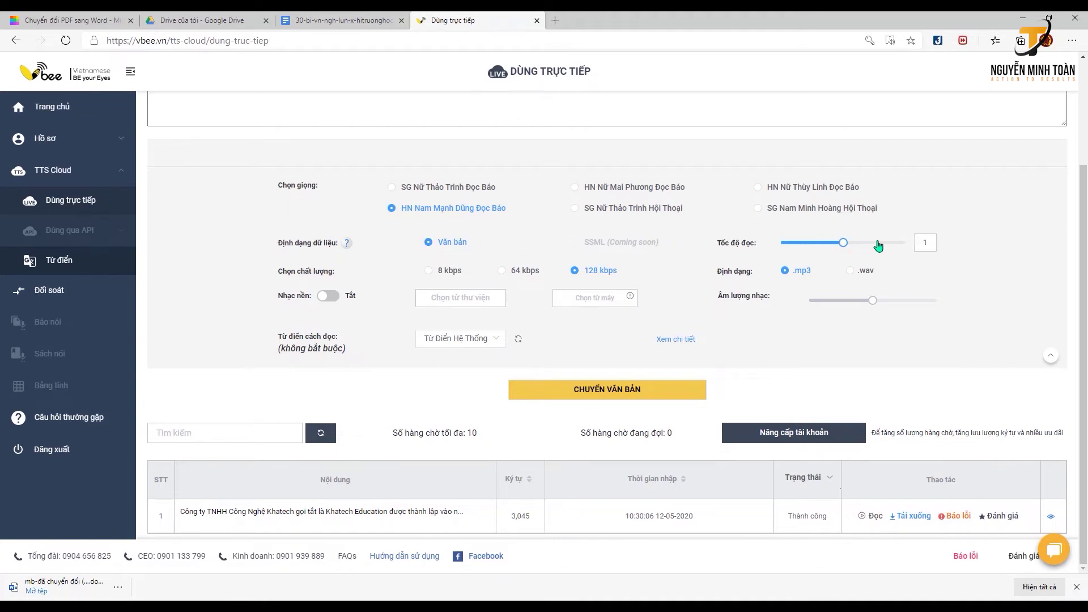
Set the output format to .mp3 and turn on background music for the speech.
mouse_move(848, 244)
left_click(849, 272)
left_click(785, 271)
left_click(329, 298)
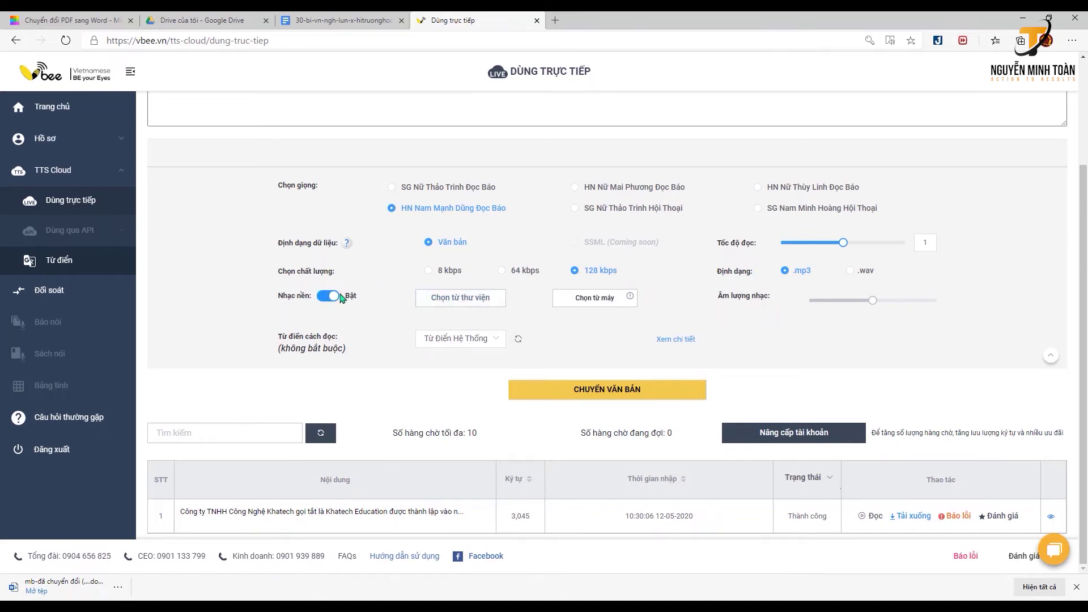
left_click(491, 302)
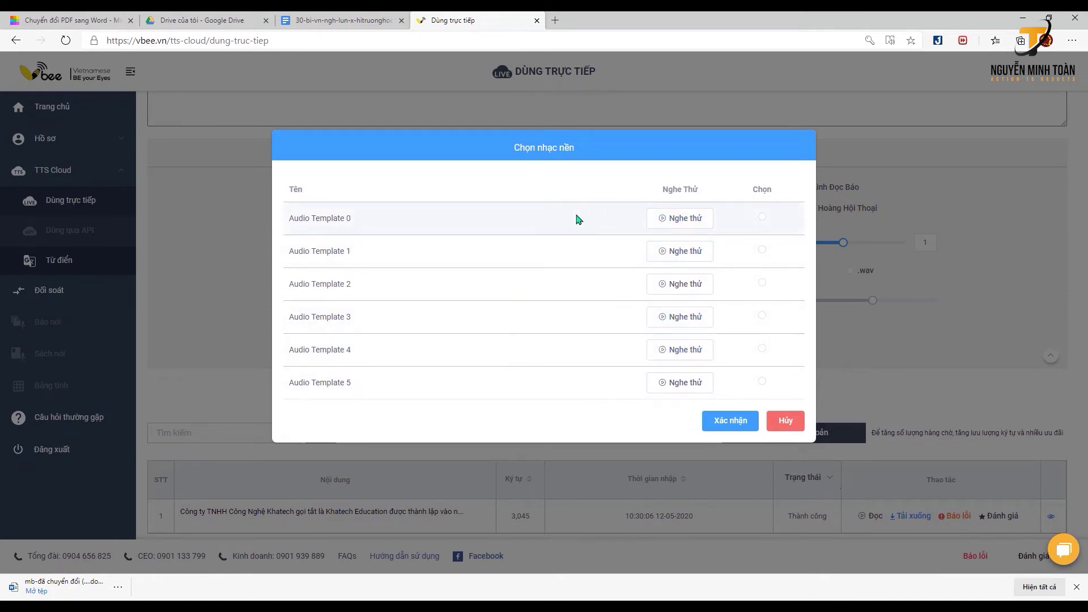
left_click(762, 217)
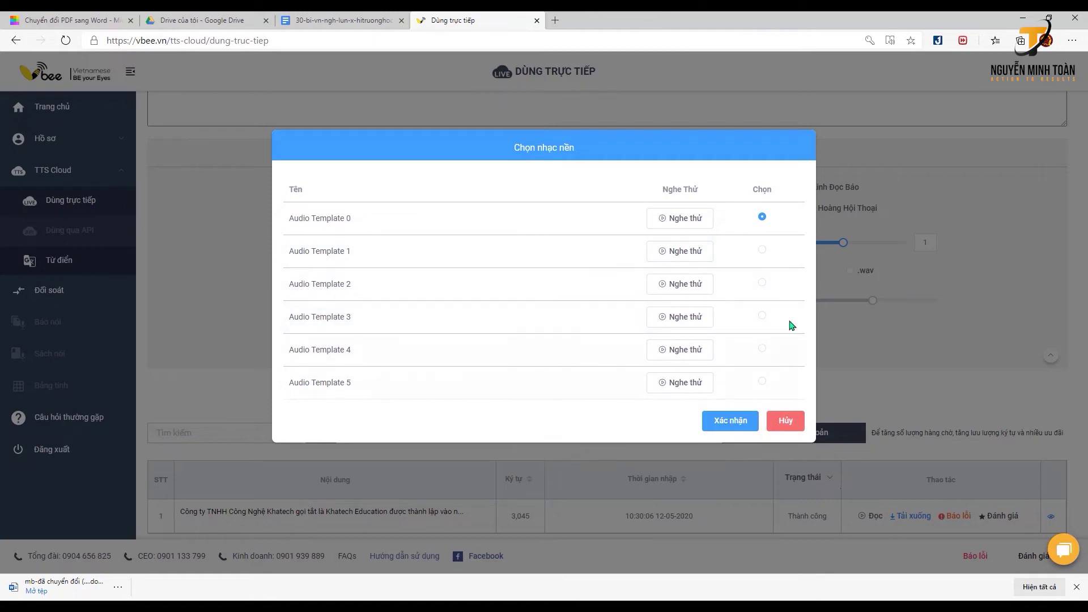
left_click(788, 422)
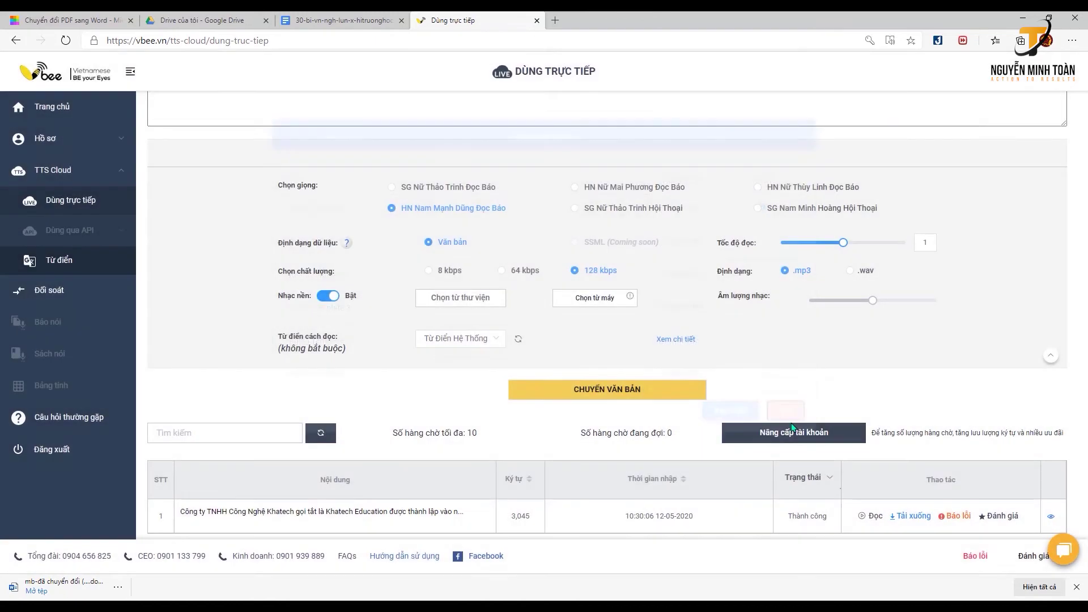
left_click(595, 300)
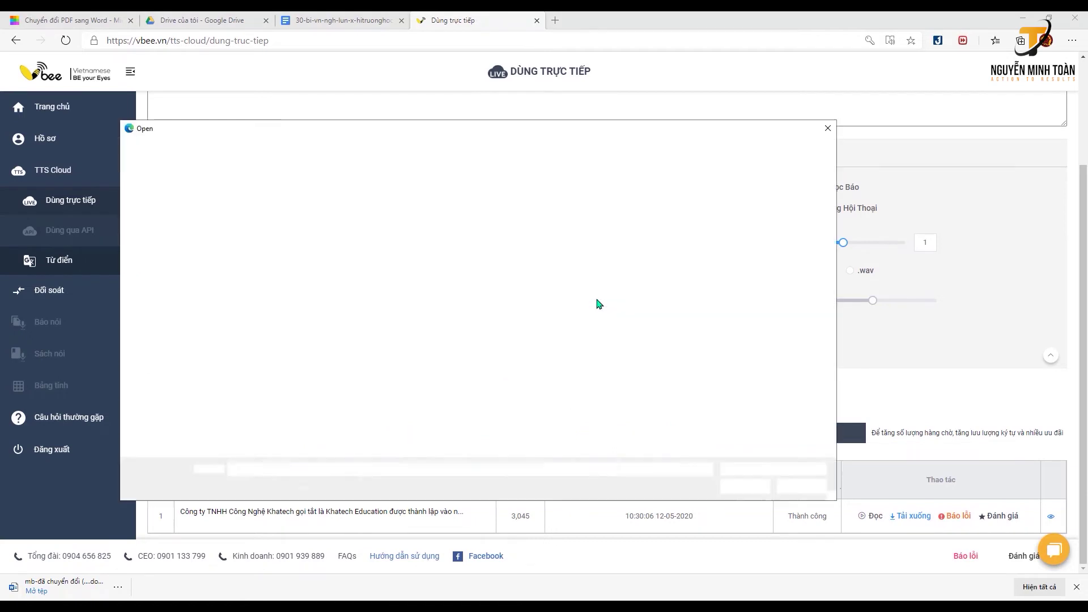
left_click(640, 214)
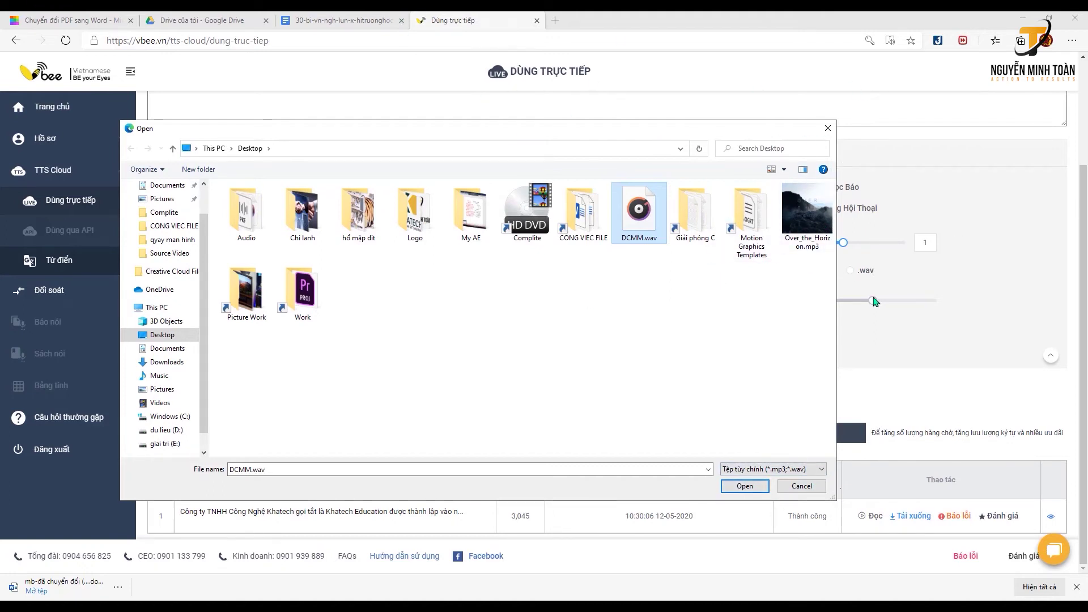
left_click(806, 486)
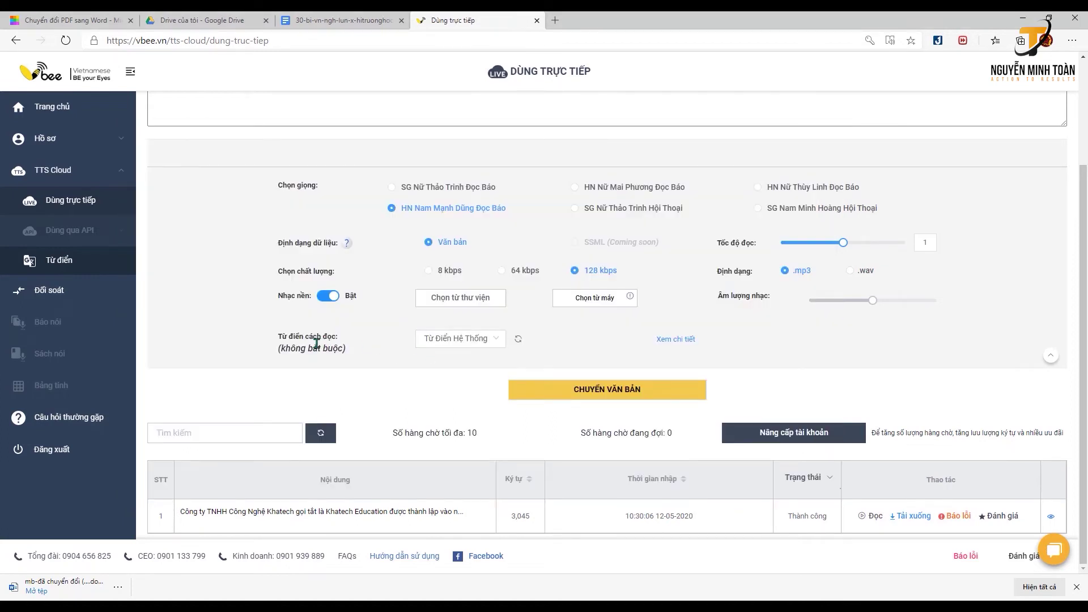
Examine the pronunciation dictionary choices offered for the text conversion.
left_click(478, 342)
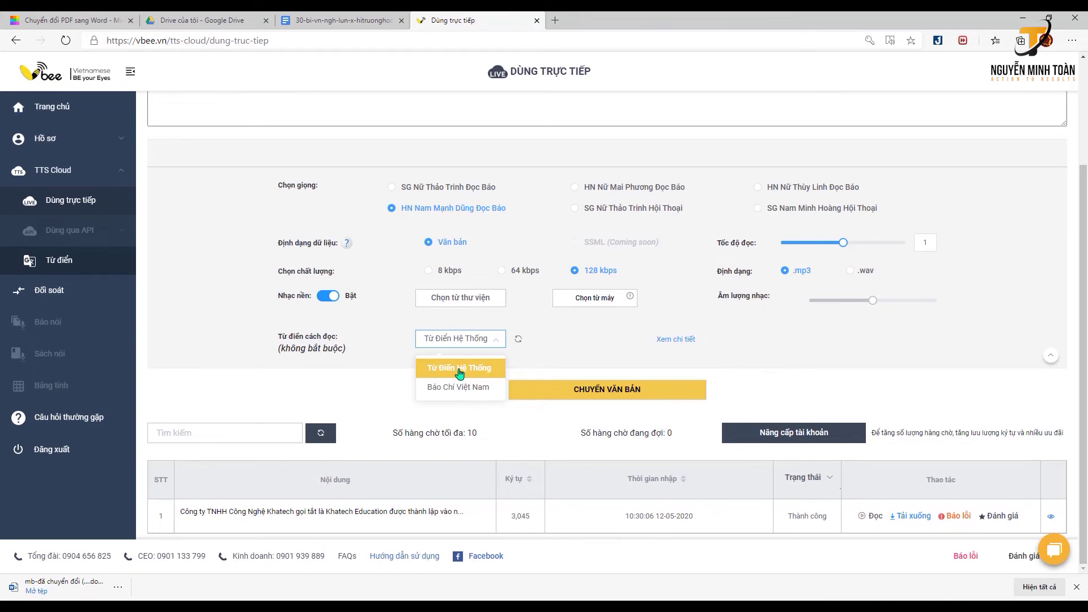
left_click(548, 352)
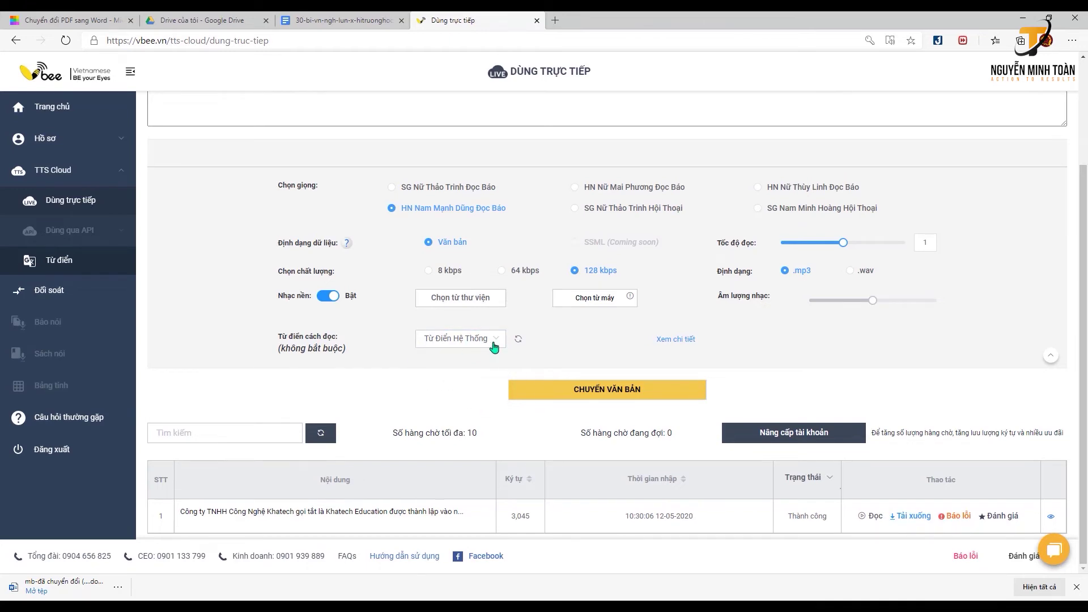
left_click(494, 347)
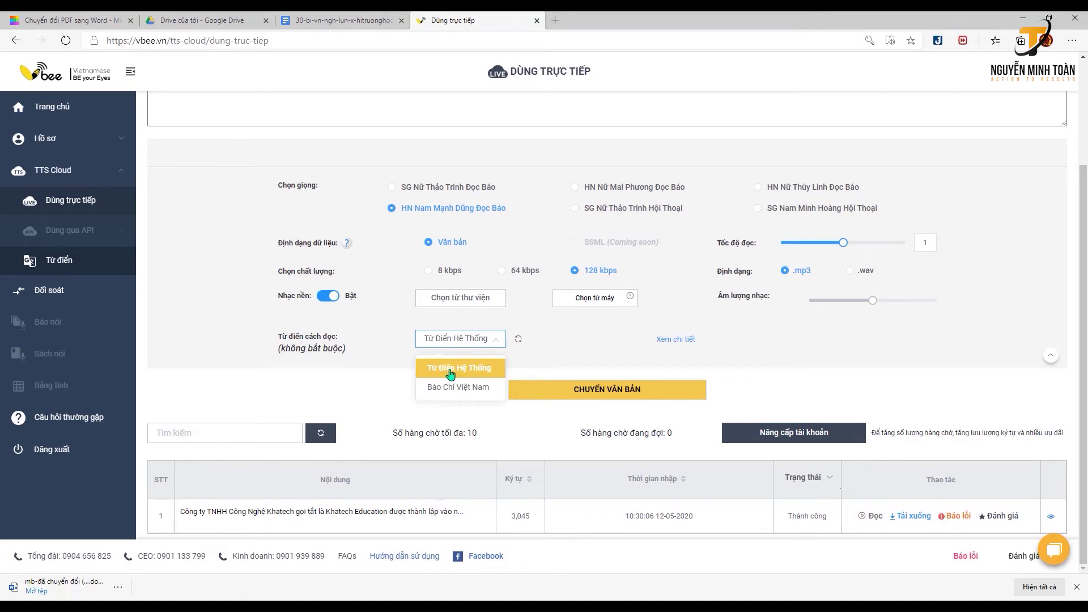
left_click(503, 359)
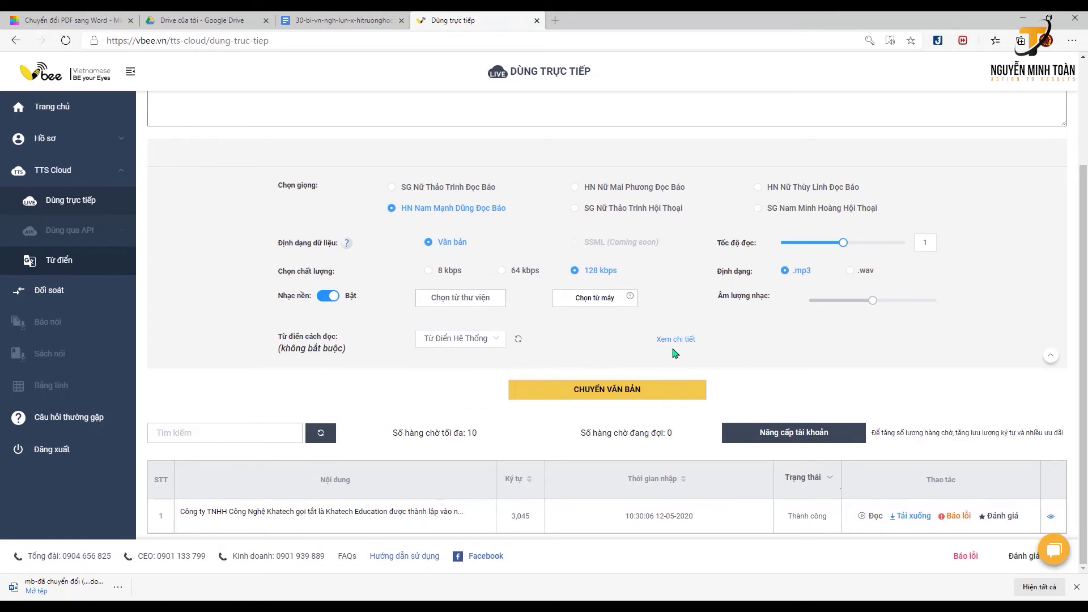
Convert the sample welcome text to speech with the chosen voice and output settings.
scroll(625, 363, "up", 2)
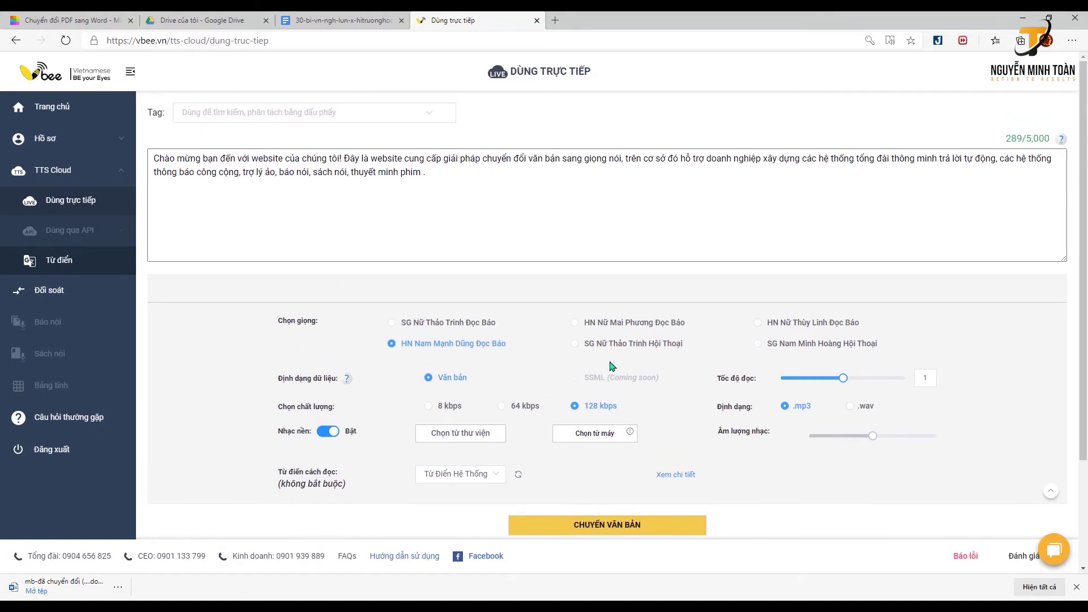
scroll(427, 410, "down", 2)
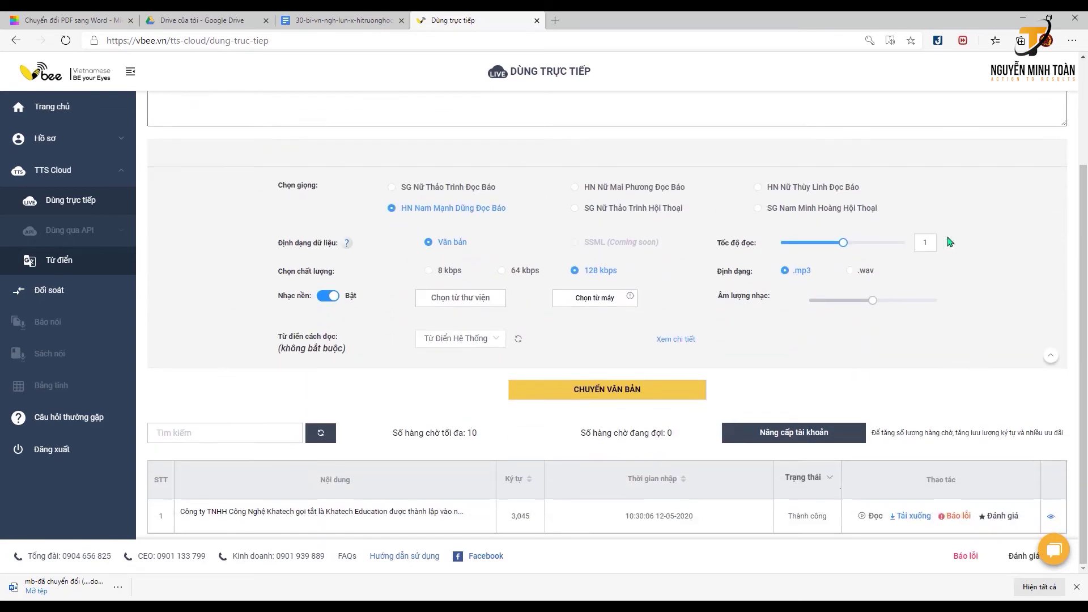
left_click(626, 394)
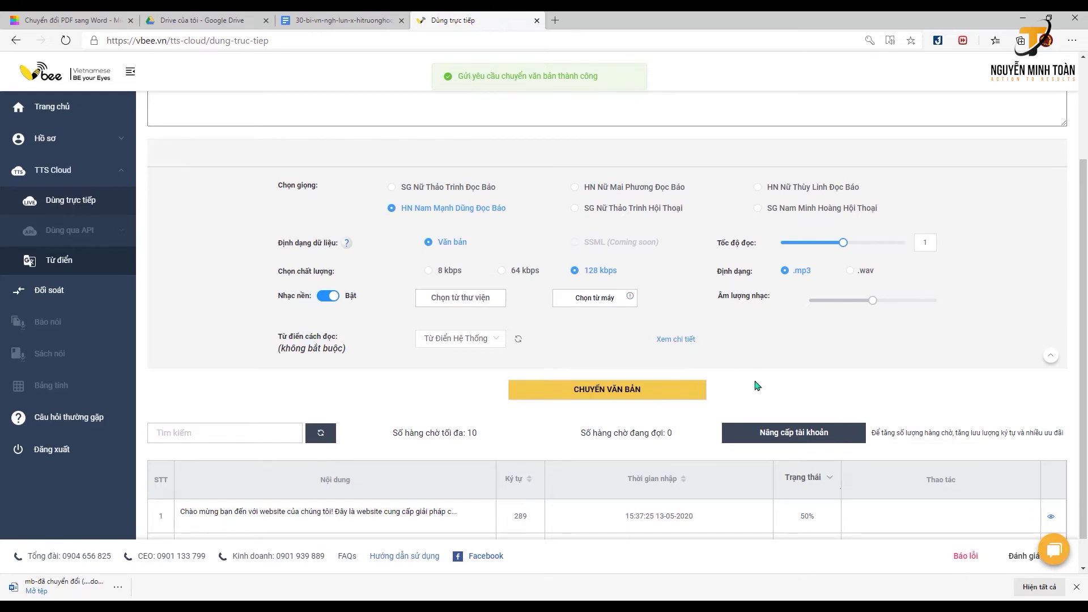
Play the newly converted welcome-text audio from the conversion history.
scroll(747, 414, "down", 1)
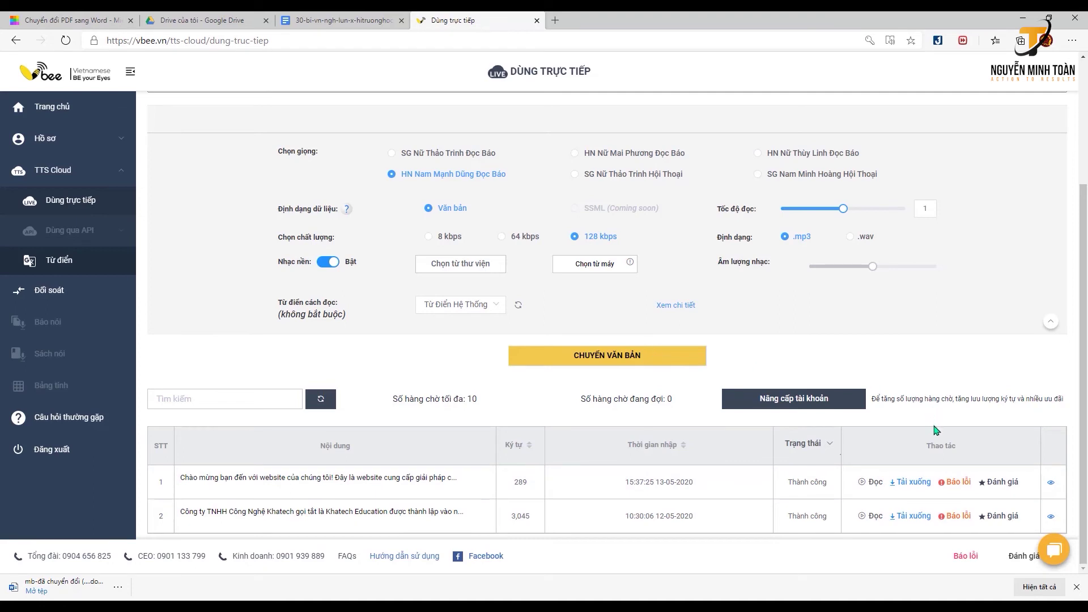
left_click(1004, 484)
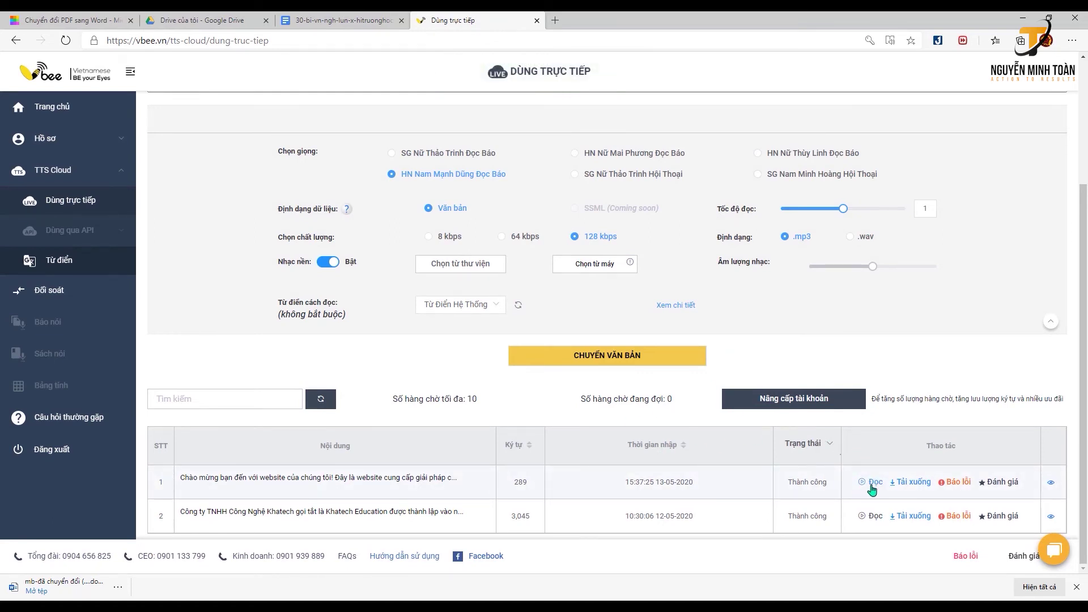
left_click(873, 483)
scroll(853, 346, "up", 3)
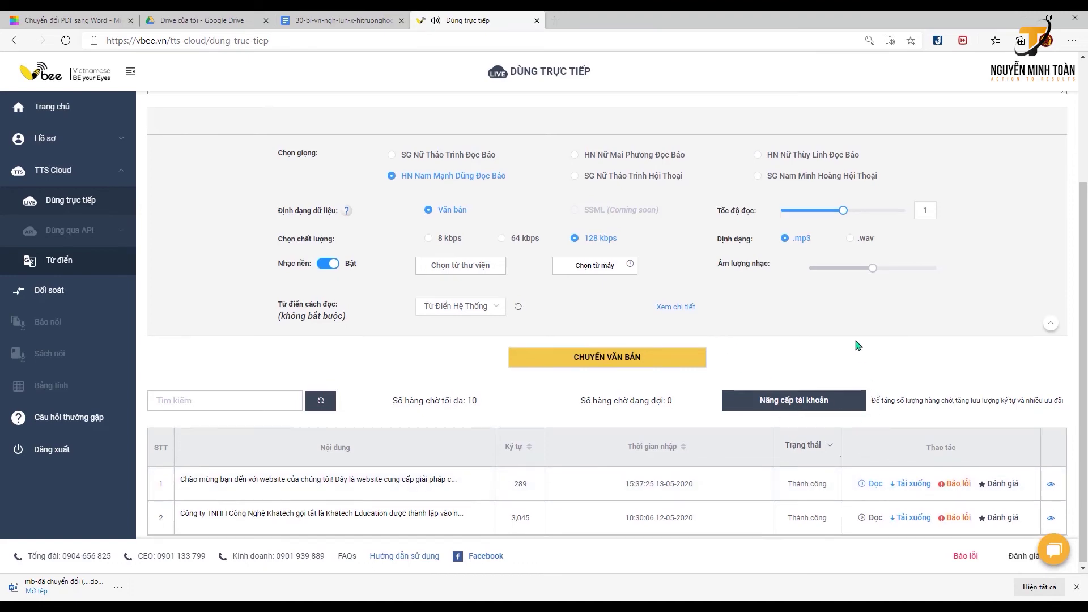
scroll(853, 346, "down", 3)
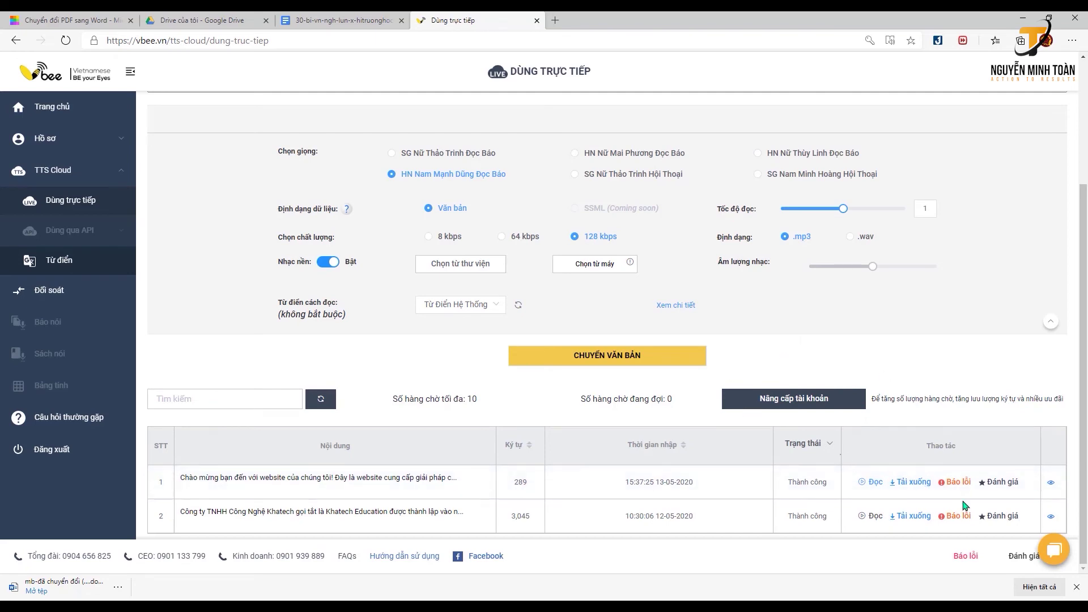
Download the converted welcome-text audio to the Desktop as "thu am 1.mp3", pausing its playback.
left_click(919, 485)
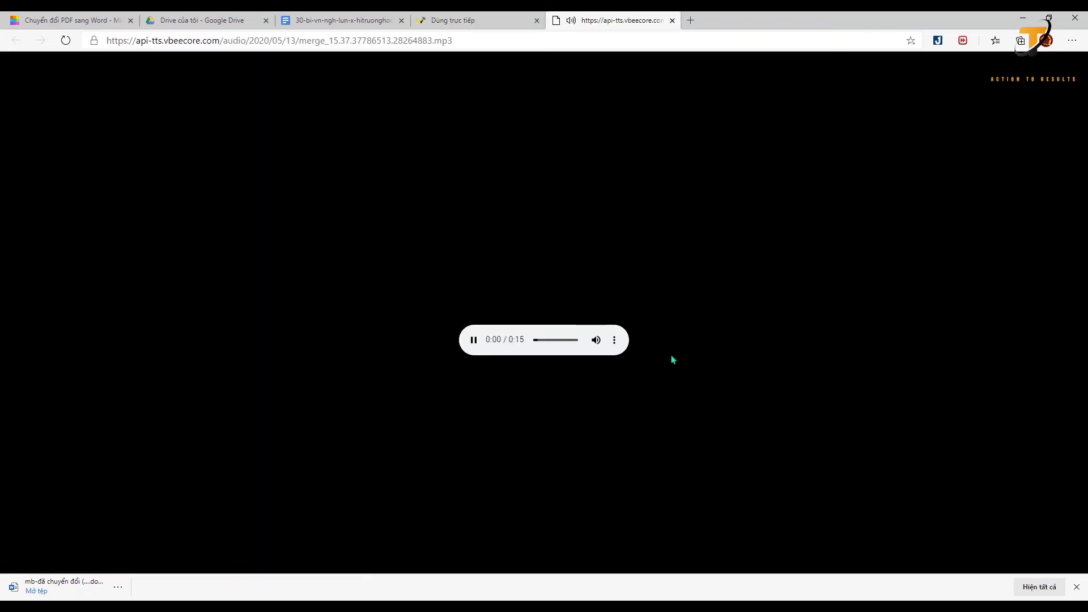
left_click(474, 340)
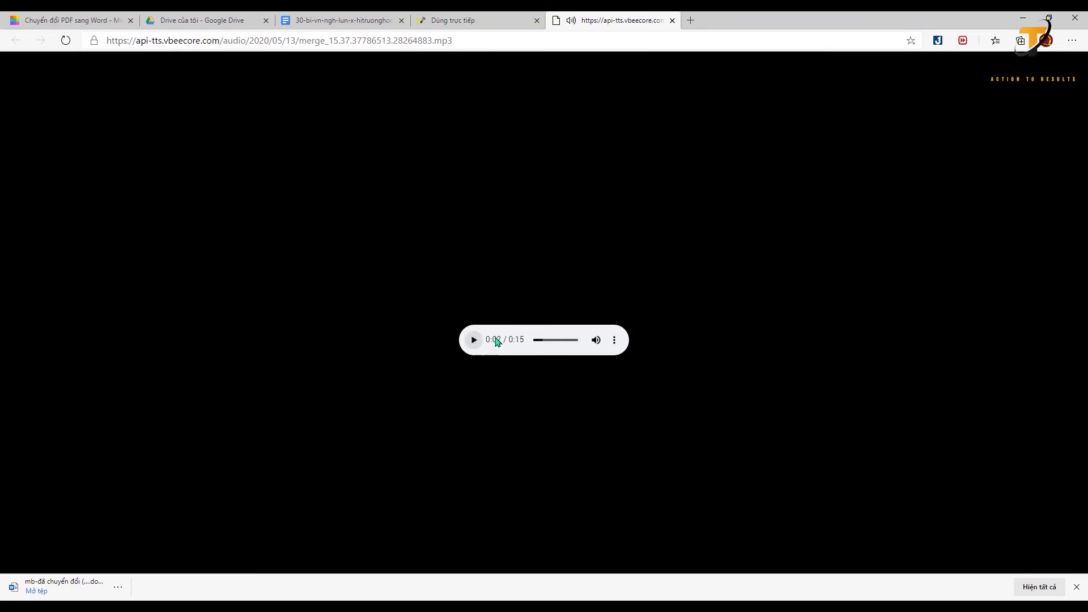
left_click(614, 342)
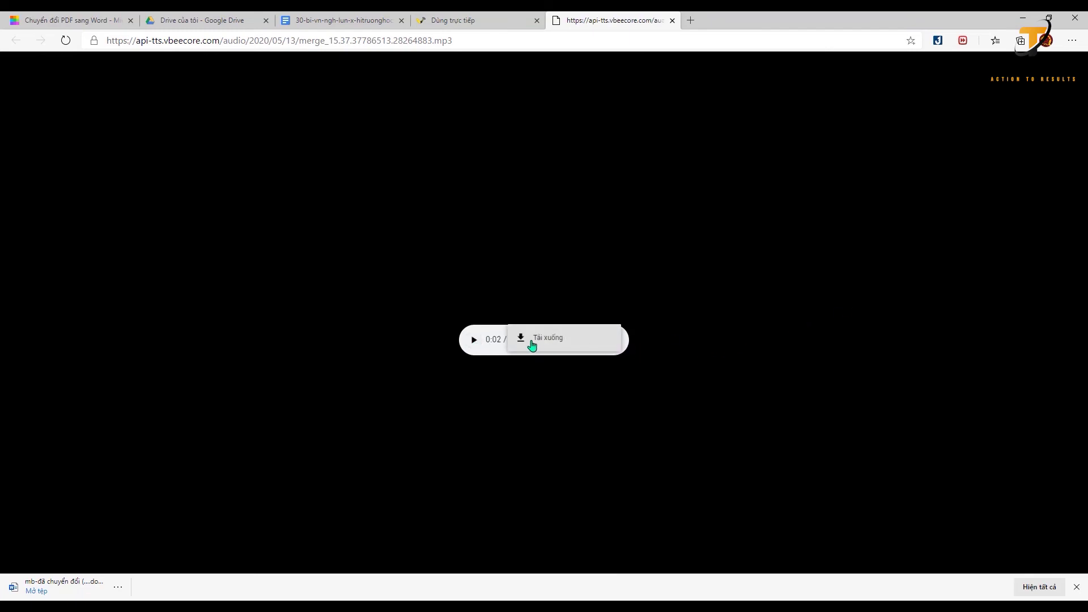
left_click(549, 340)
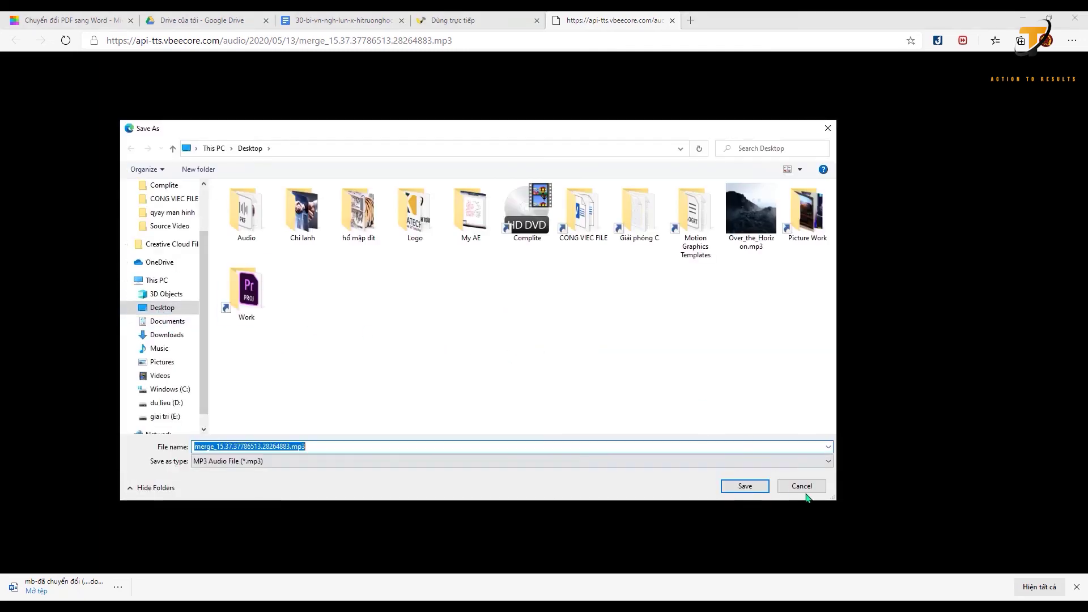
left_click(222, 447)
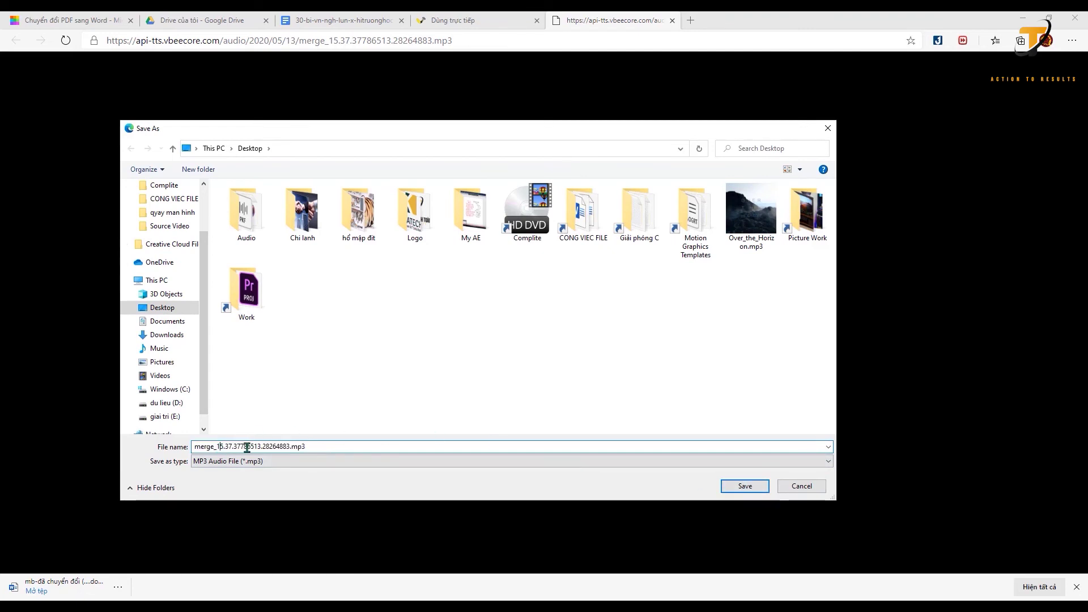
left_click_drag(289, 447, 185, 447)
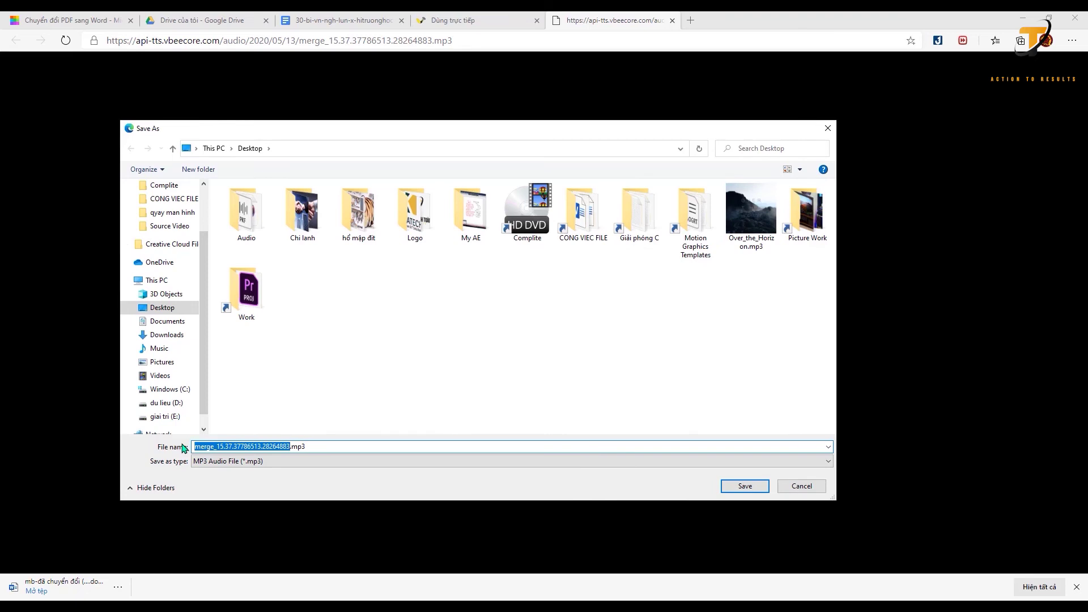
type("thu am 1")
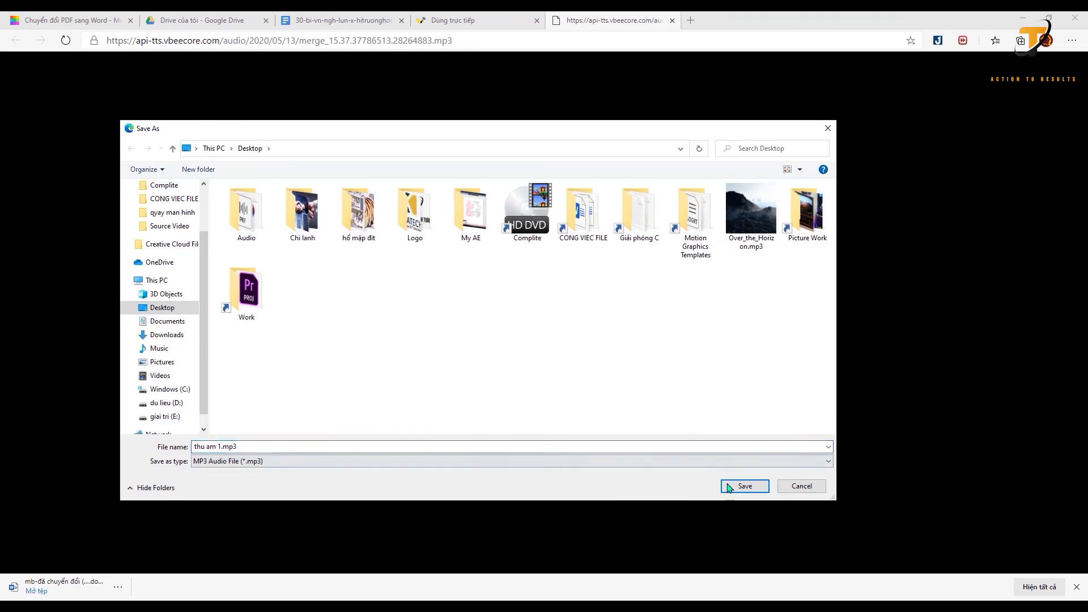
left_click(751, 489)
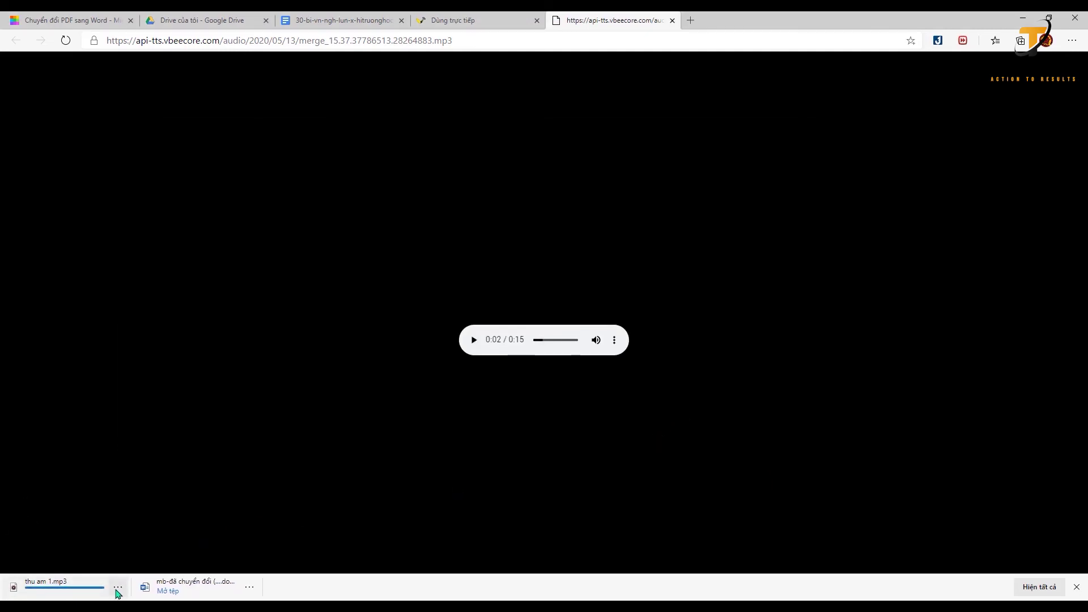
Listen to the downloaded "thu am 1.mp3" from its beginning, and minimize the music player and browser to reveal the desktop.
left_click(93, 586)
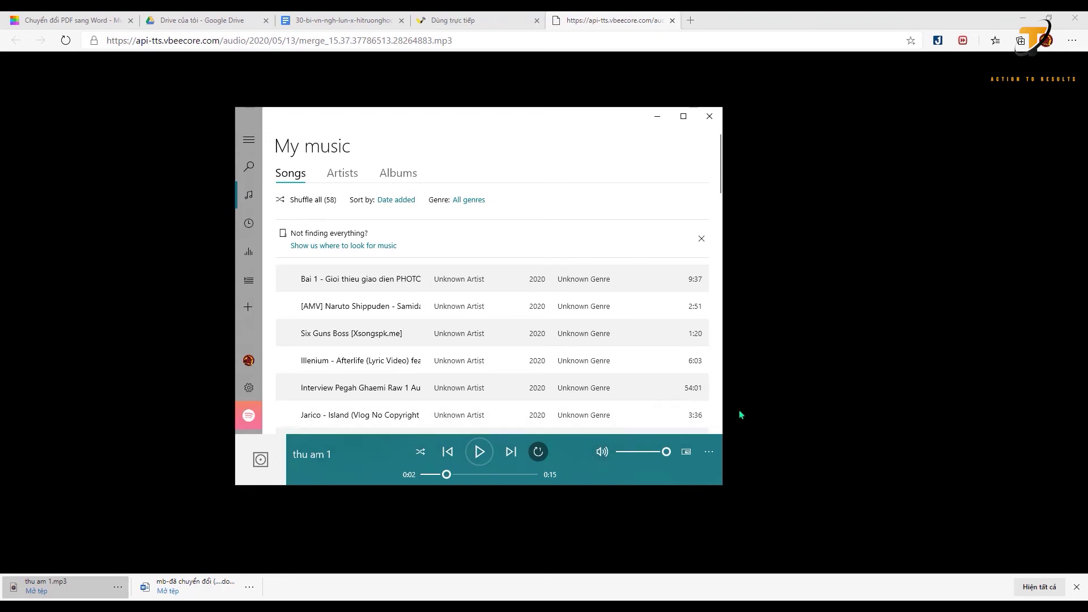
left_click(478, 455)
left_click(485, 457)
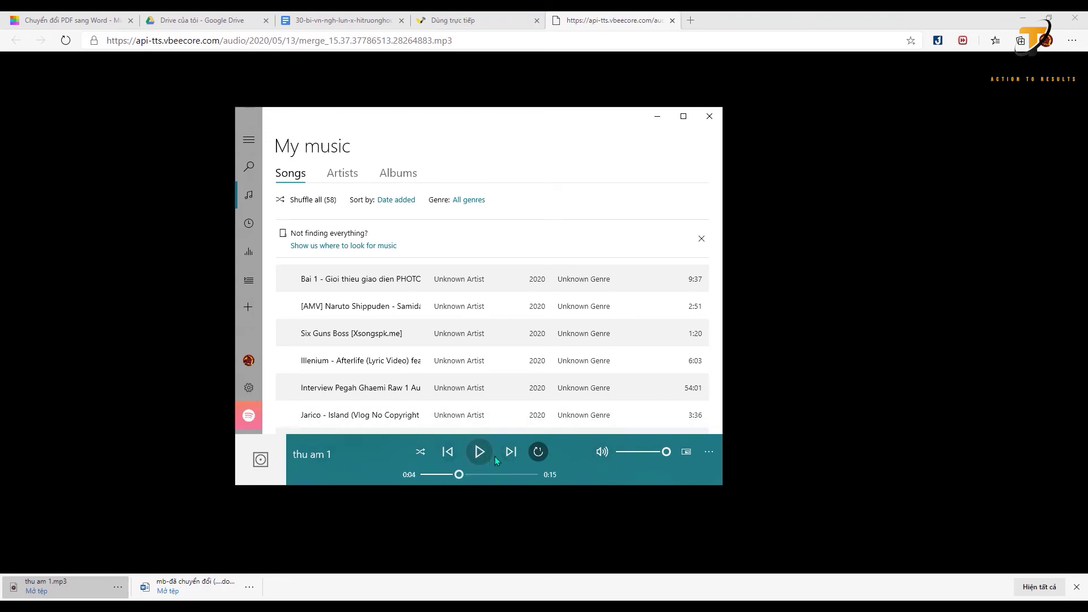
left_click_drag(453, 481, 414, 478)
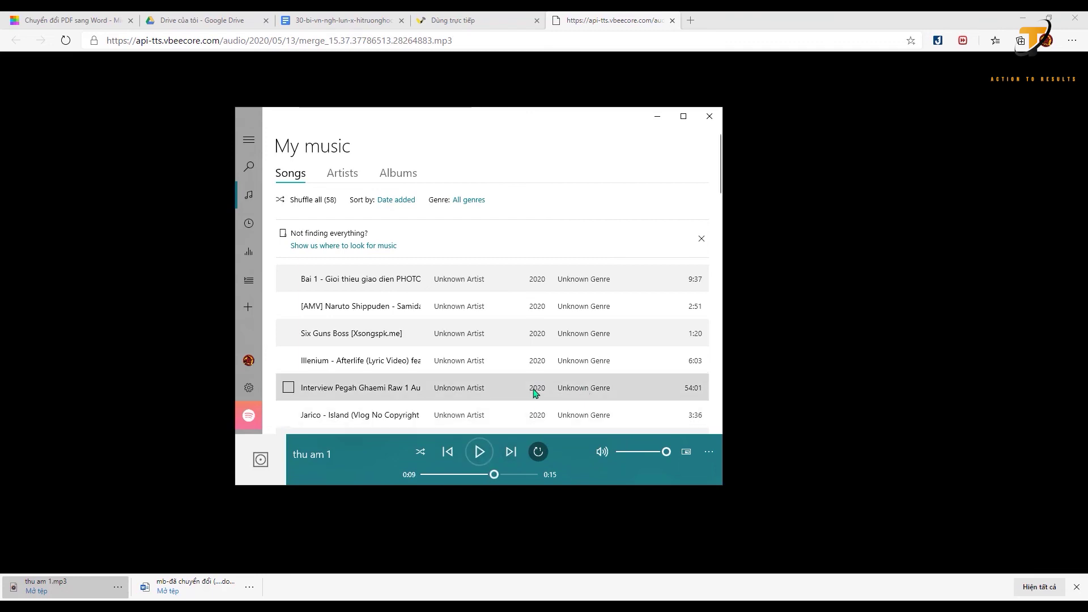
left_click(659, 120)
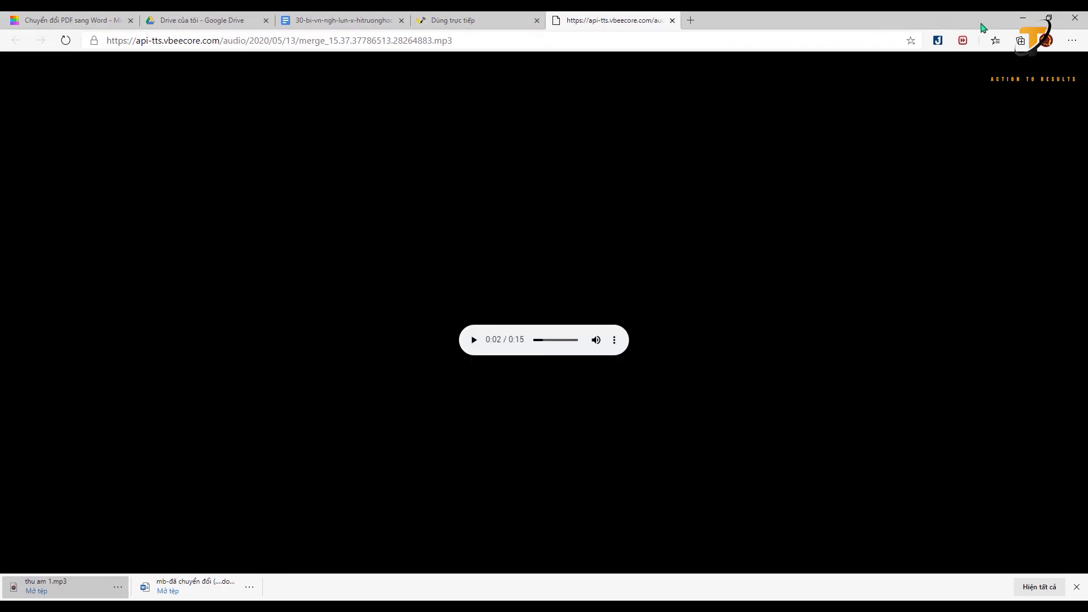
left_click(1023, 18)
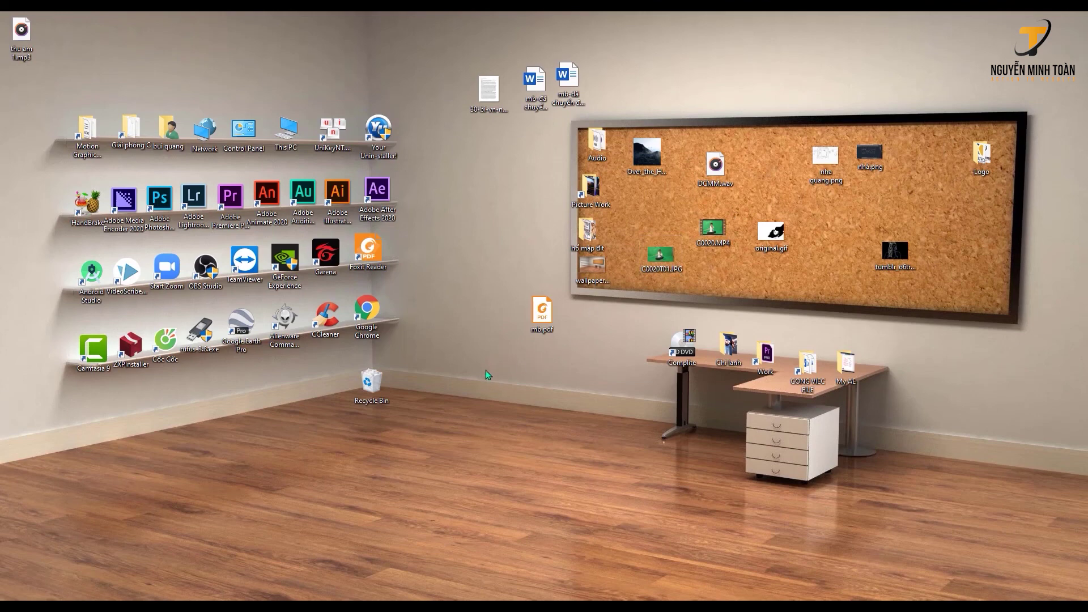